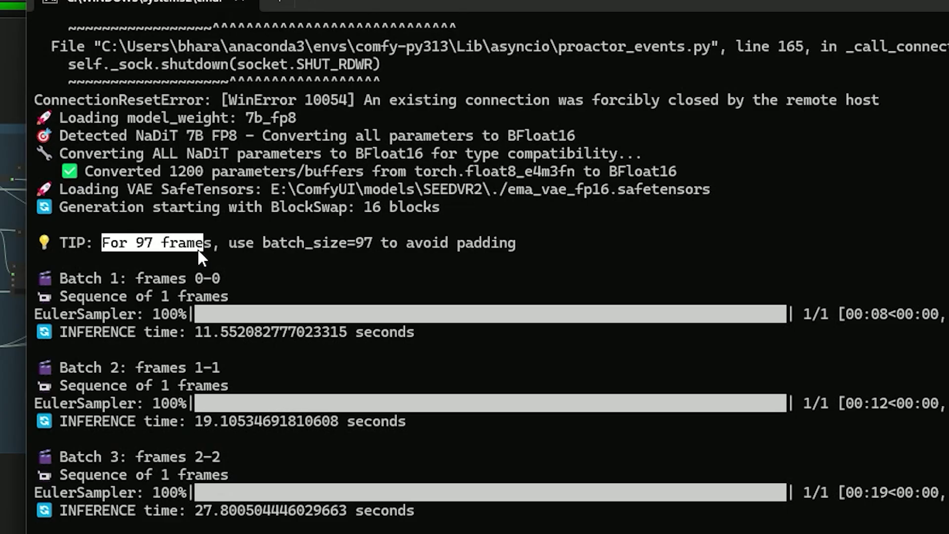
Examine the frame-count tip in the terminal output and the source video loaded in the Load Video group.
click(198, 248)
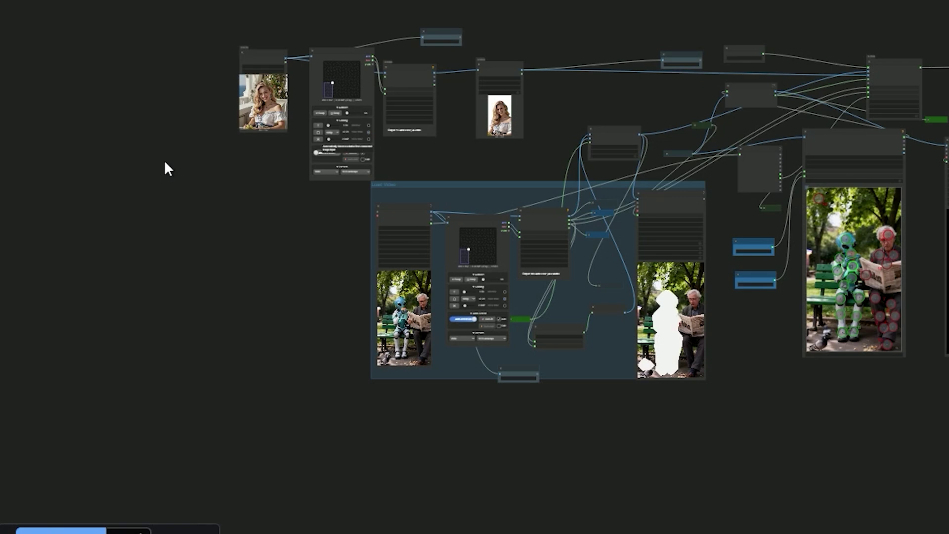
scroll(164, 159, up, 6)
scroll(318, 331, up, 2)
drag(517, 414, 163, 36)
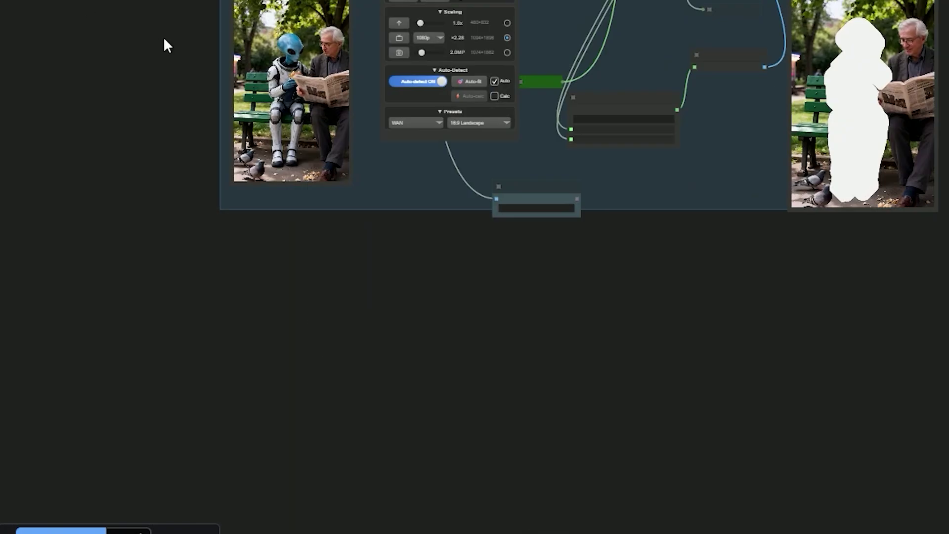
scroll(164, 39, up, 2)
drag(161, 74, 89, 262)
scroll(276, 242, up, 3)
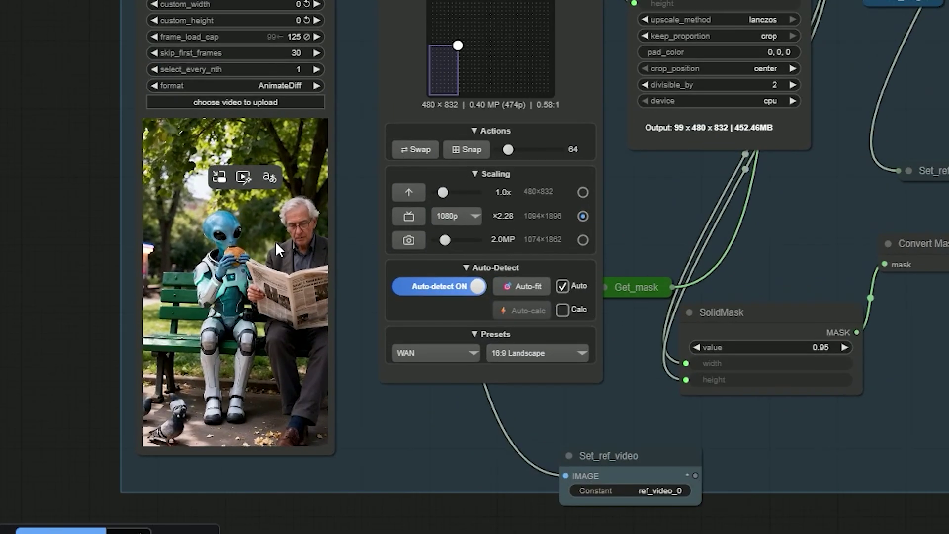
scroll(275, 242, up, 3)
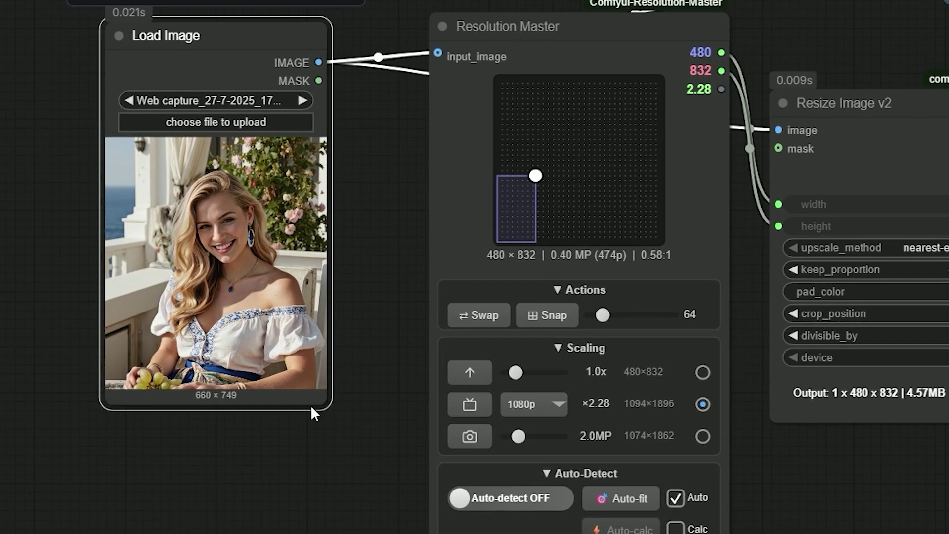
Examine the reference portrait in the Load Image node and the Resolution Master node it feeds.
scroll(310, 405, up, 2)
scroll(292, 388, down, 5)
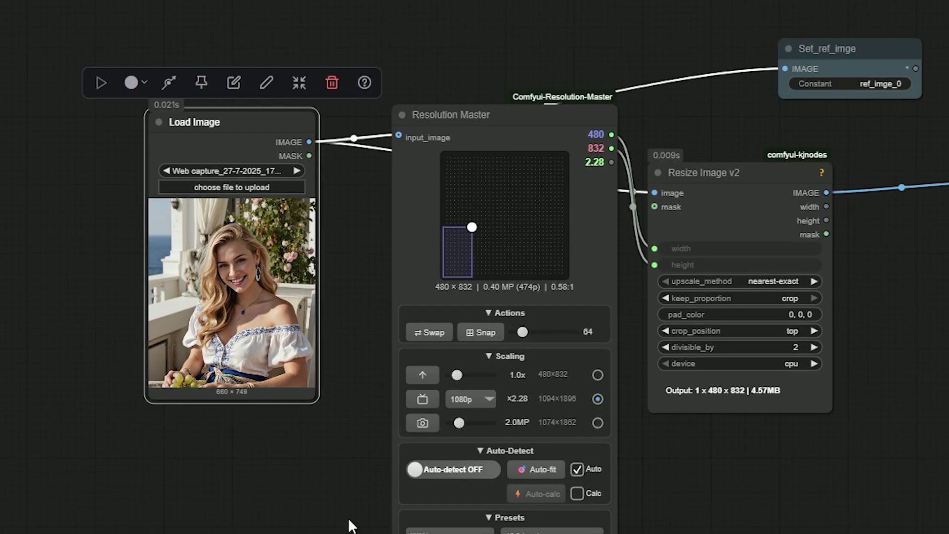
drag(347, 520, 254, 146)
scroll(289, 299, down, 3)
drag(336, 479, 254, 185)
scroll(401, 206, up, 2)
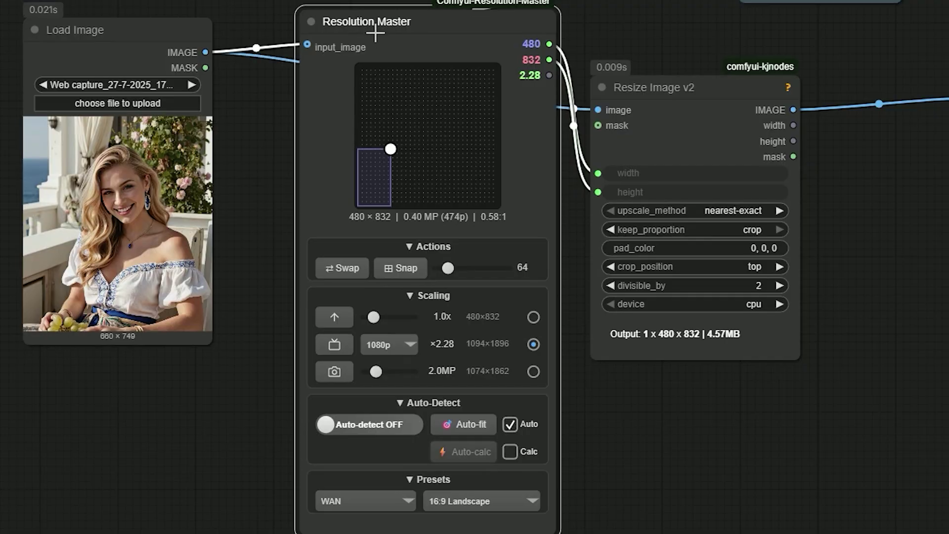
Review the WAN resolution presets offered by the reference image's Resolution Master node.
drag(362, 32, 357, 25)
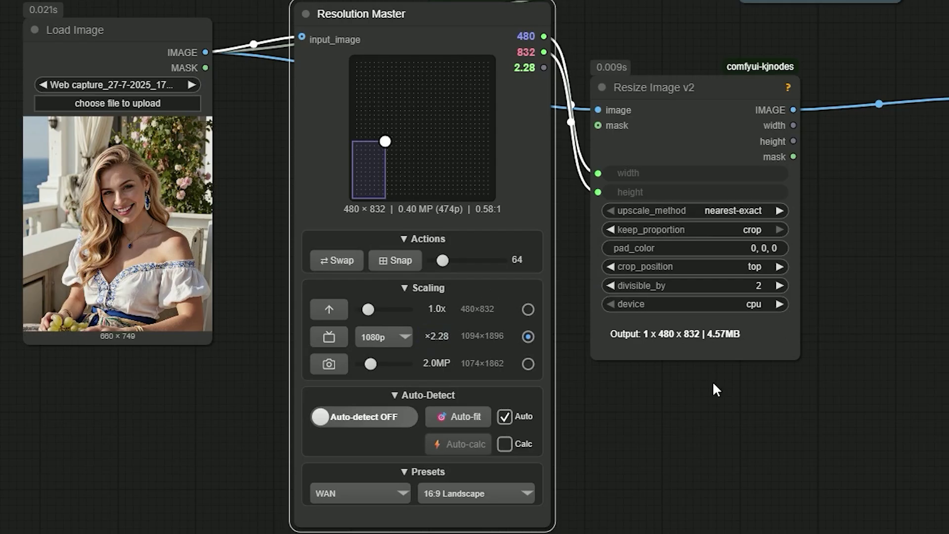
click(484, 494)
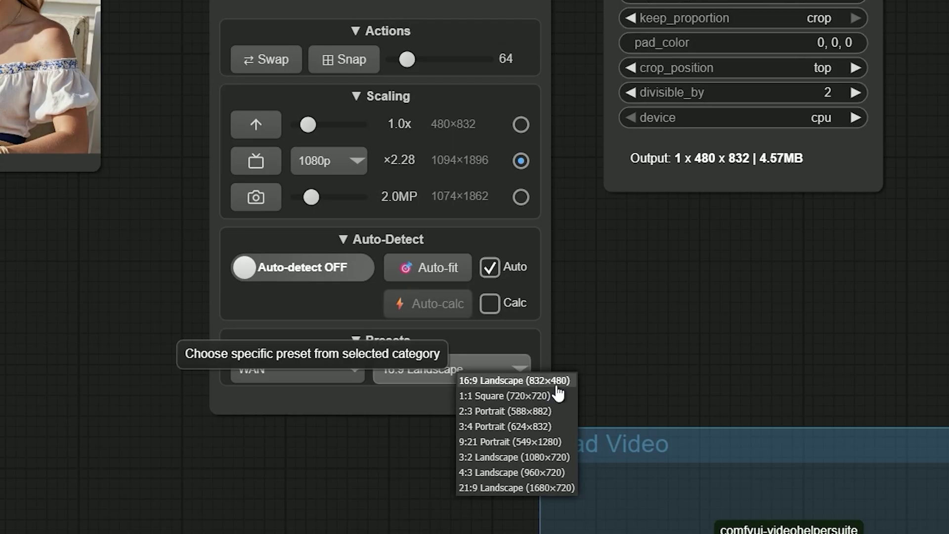
click(617, 365)
drag(600, 295, 600, 366)
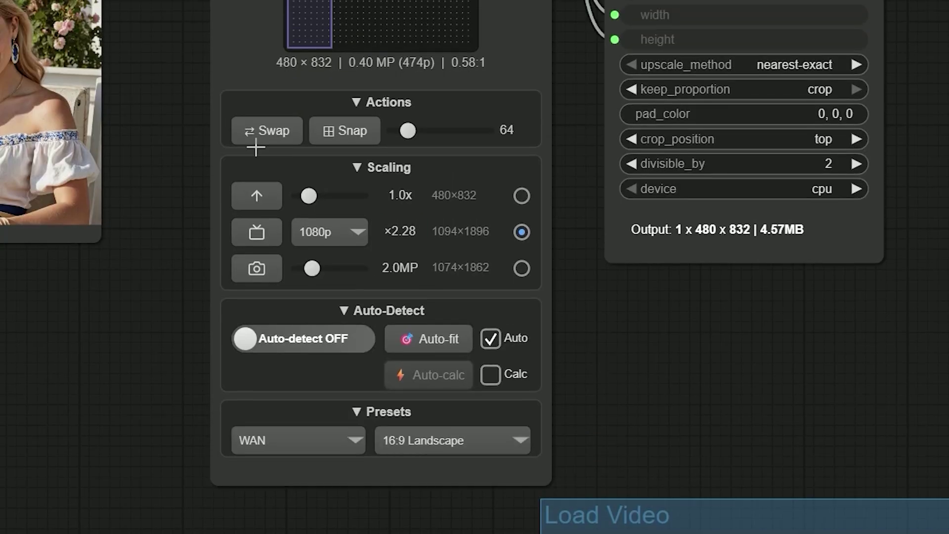
Inspect the Resize Image v2 settings and the reference portrait's preview in the Image Remove Bg node.
scroll(523, 231, down, 2)
drag(523, 231, 312, 305)
drag(837, 315, 645, 319)
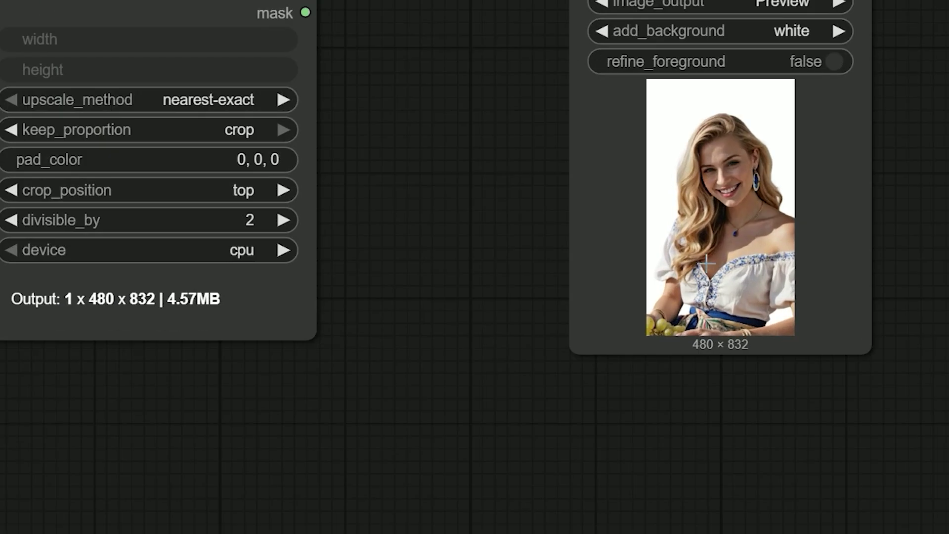
drag(416, 19, 409, 184)
click(687, 51)
Inspect the source video's Resolution Master node and the positive and negative points placed on the bench frame.
drag(526, 279, 350, 197)
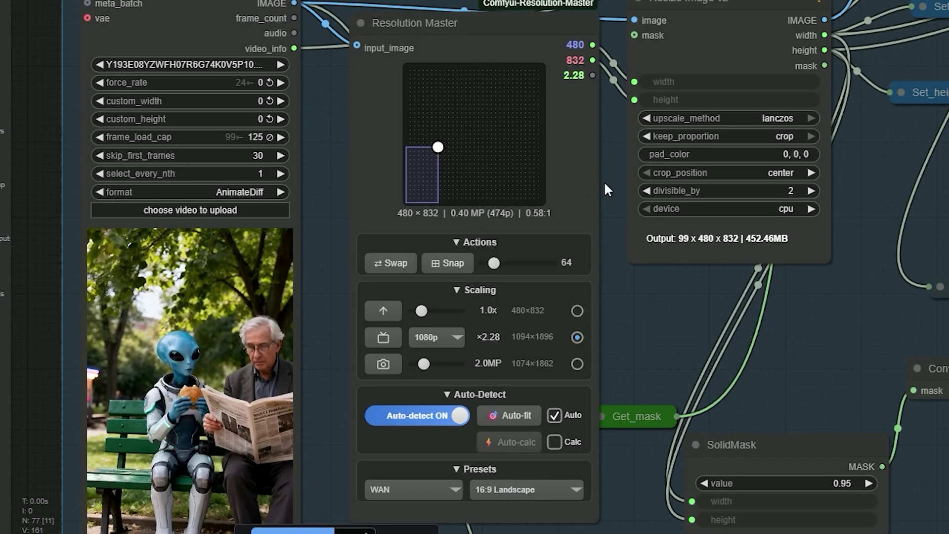
click(454, 27)
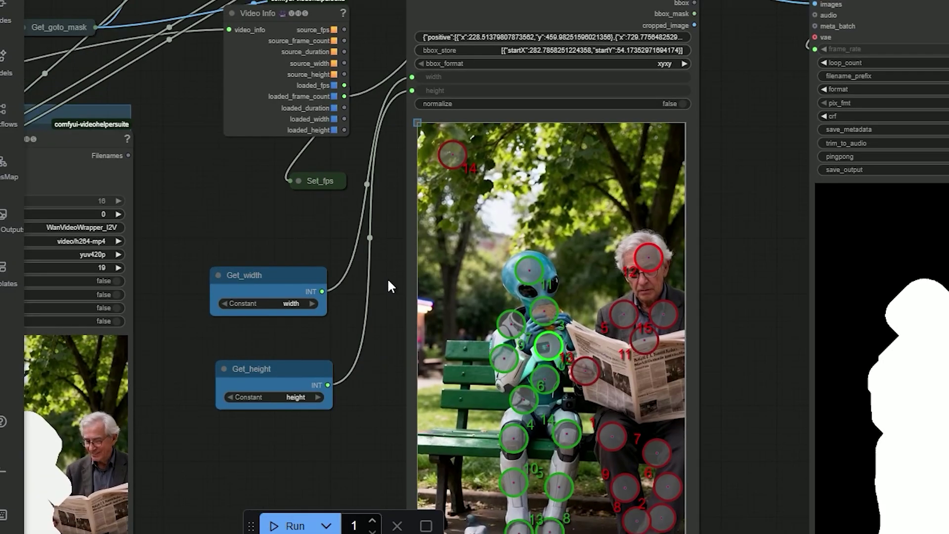
drag(388, 281, 398, 241)
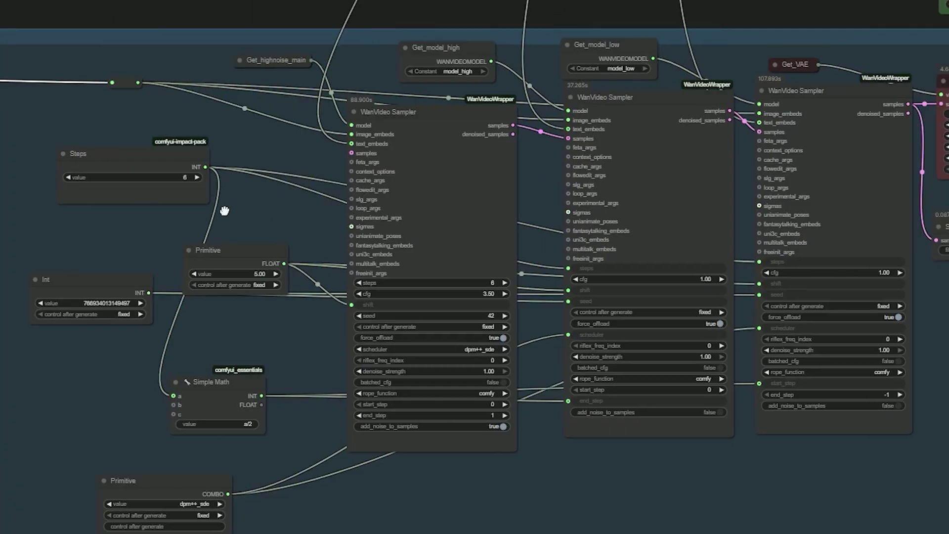
Go through the three chained WanVideo Sampler nodes one after another to see how they are connected.
drag(224, 212, 27, 210)
scroll(156, 213, up, 1)
click(317, 205)
click(514, 199)
click(741, 198)
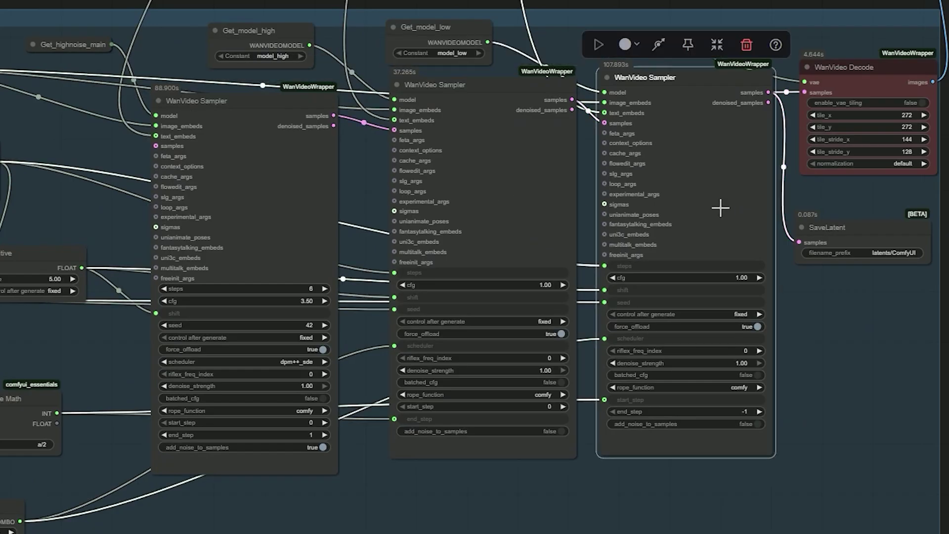
drag(720, 208, 743, 223)
Inspect the first WanVideo Sampler's steps, cfg, scheduler and start and end step settings.
click(243, 214)
scroll(242, 214, up, 2)
drag(76, 195, 61, 159)
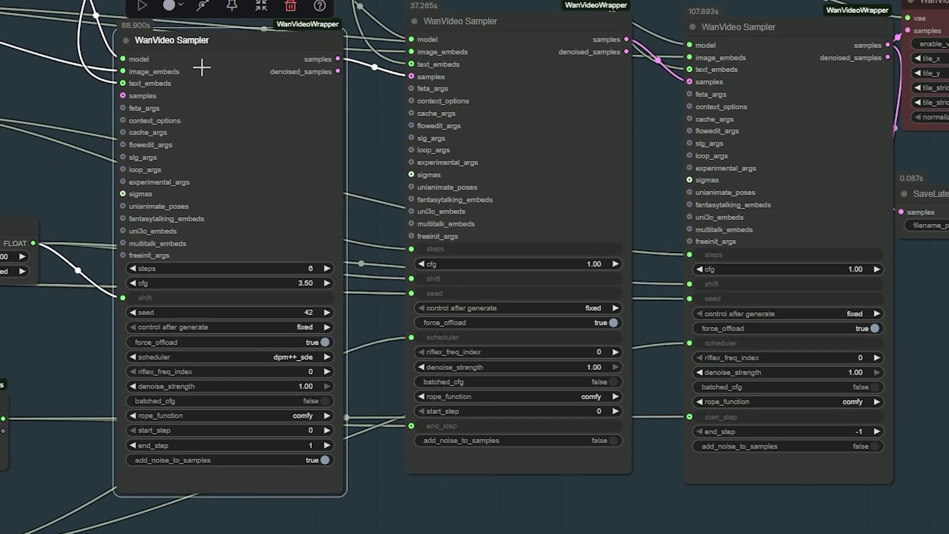
scroll(272, 311, up, 4)
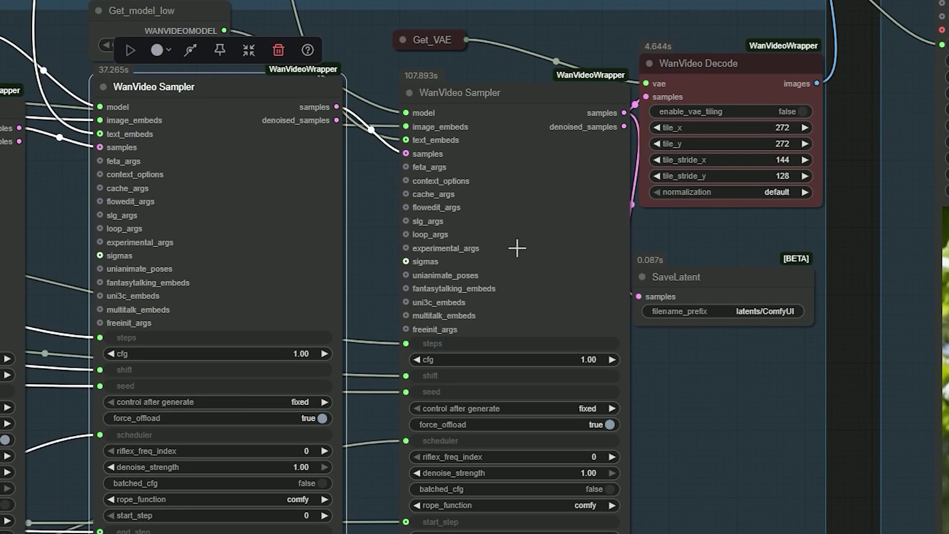
Compare the connections, cfg and start and end step settings of the second and third WanVideo Samplers.
click(517, 248)
click(262, 252)
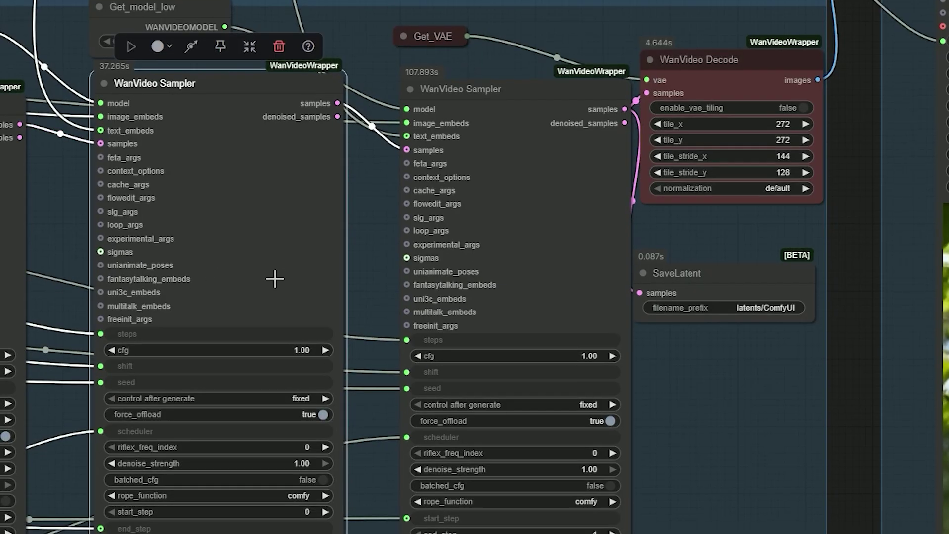
scroll(278, 296, up, 4)
scroll(183, 419, down, 5)
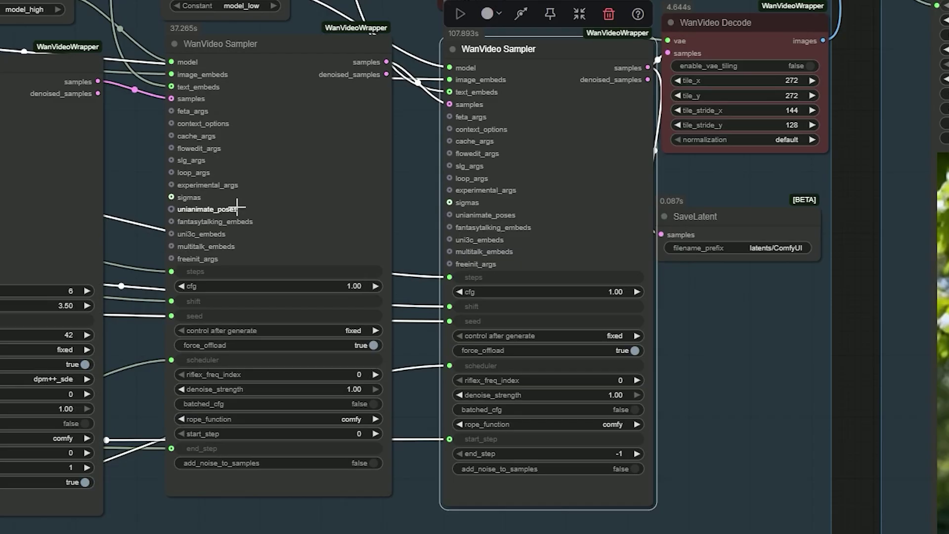
click(237, 208)
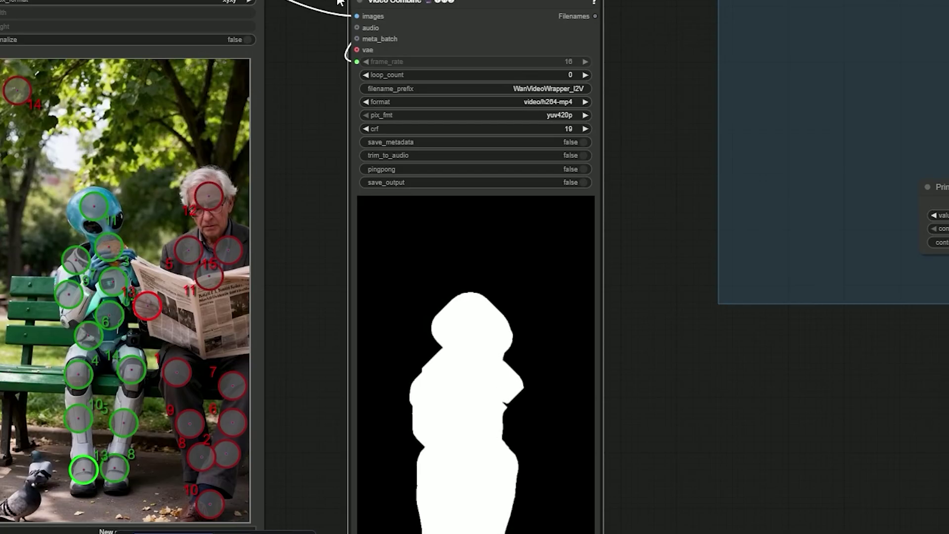
drag(318, 162, 320, 120)
scroll(378, 180, down, 1)
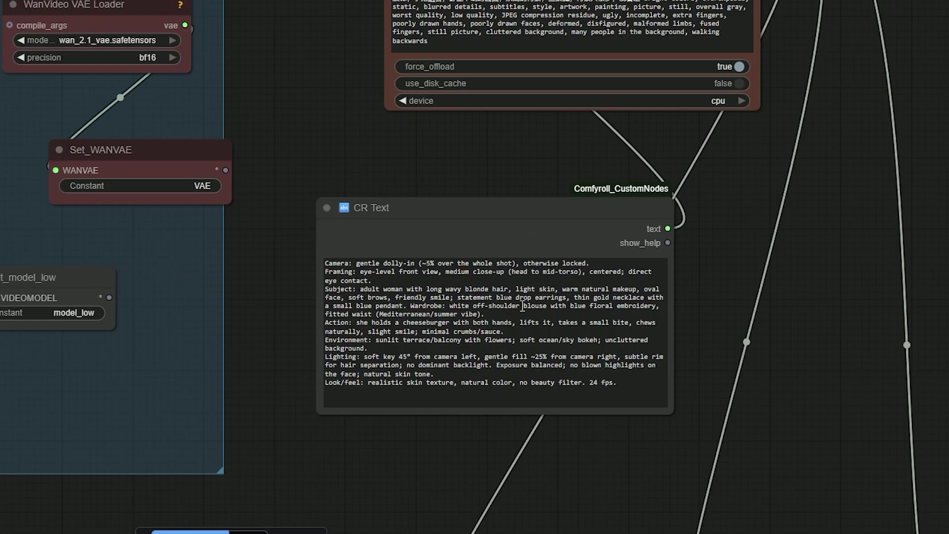
Review the mask preview, the CR Text prompt feeding WanVideo TextEncode, and the path onward to the output video.
scroll(522, 306, down, 7)
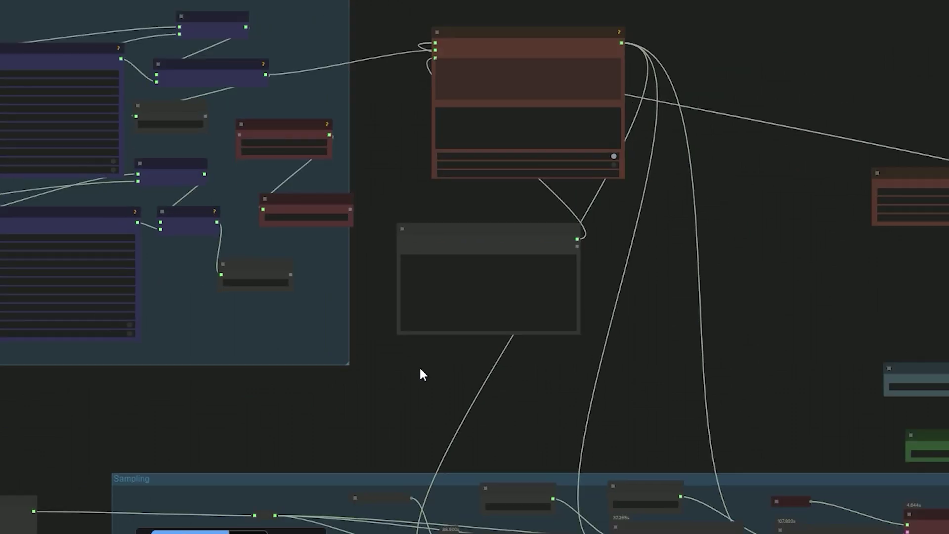
drag(496, 379, 302, 256)
scroll(607, 310, down, 1)
drag(609, 312, 440, 272)
scroll(447, 299, down, 1)
drag(445, 342, 205, 310)
scroll(369, 305, down, 2)
scroll(410, 312, up, 6)
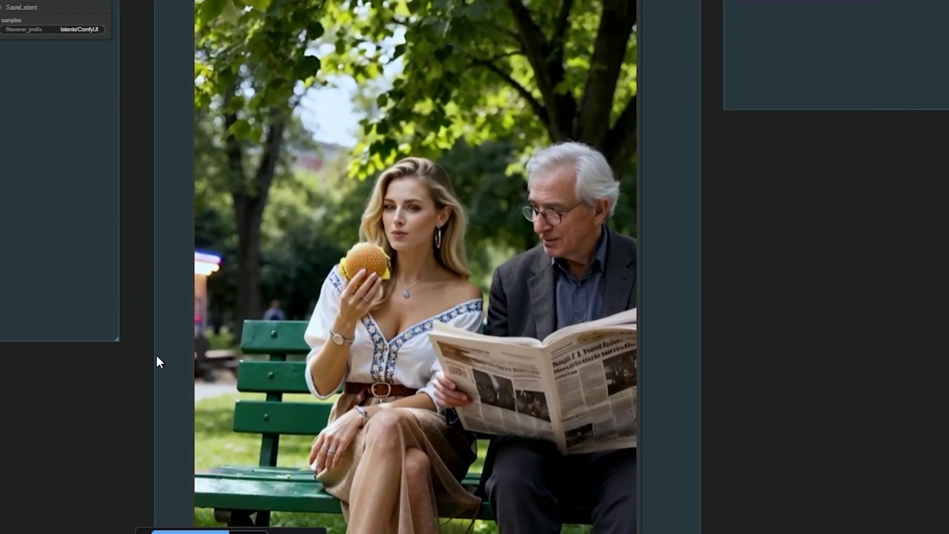
scroll(444, 249, down, 2)
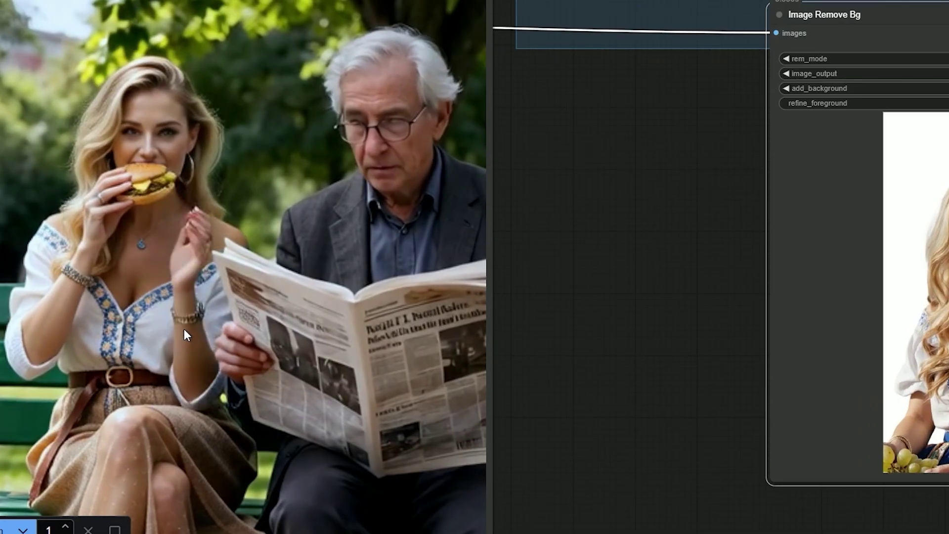
Compare the woman in the generated bench video with the background-removed reference portrait.
scroll(203, 359, down, 1)
scroll(204, 359, down, 1)
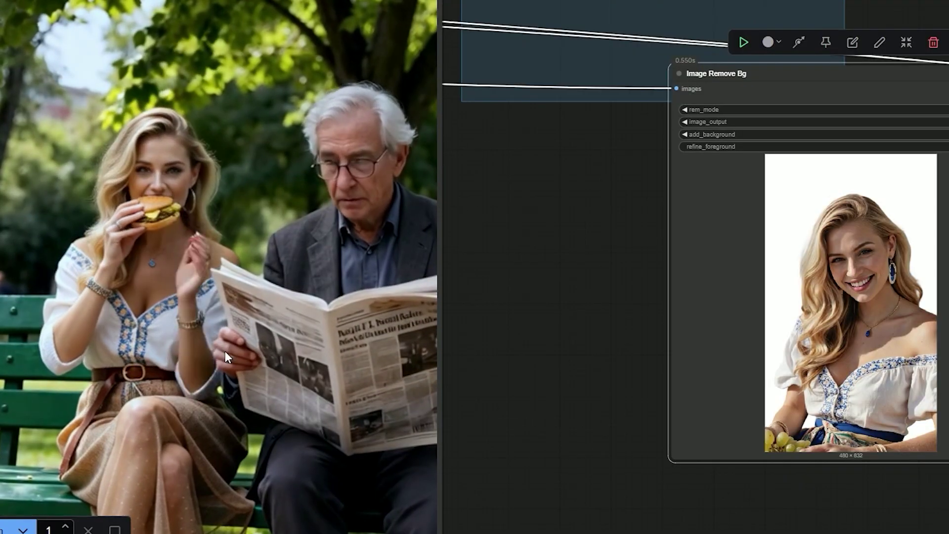
scroll(232, 349, down, 1)
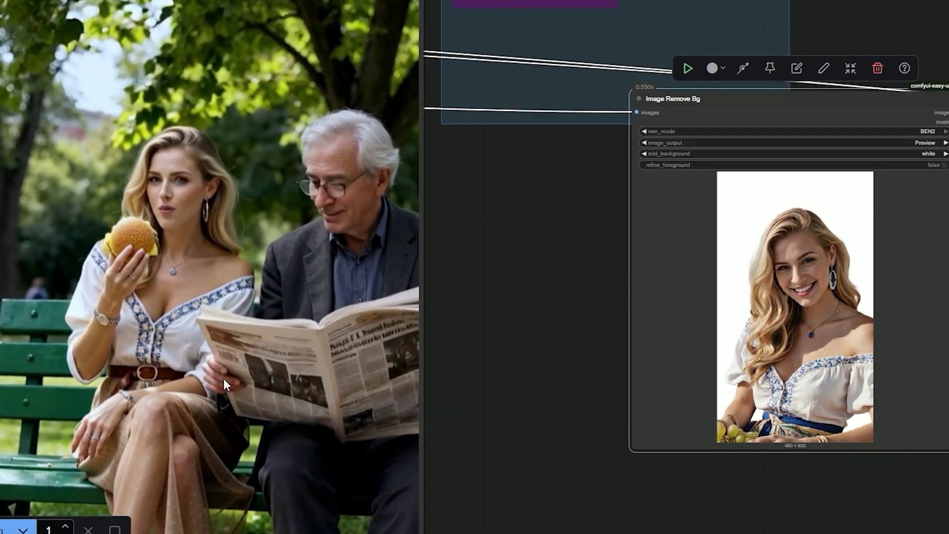
scroll(211, 349, down, 1)
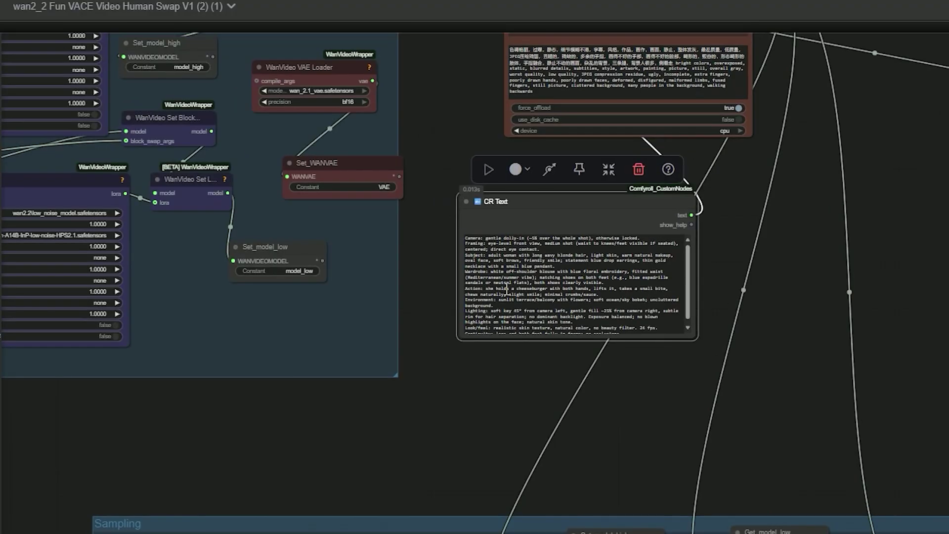
Read the CR Text prompt and look over the layout of the grouped workflow.
scroll(712, 331, up, 5)
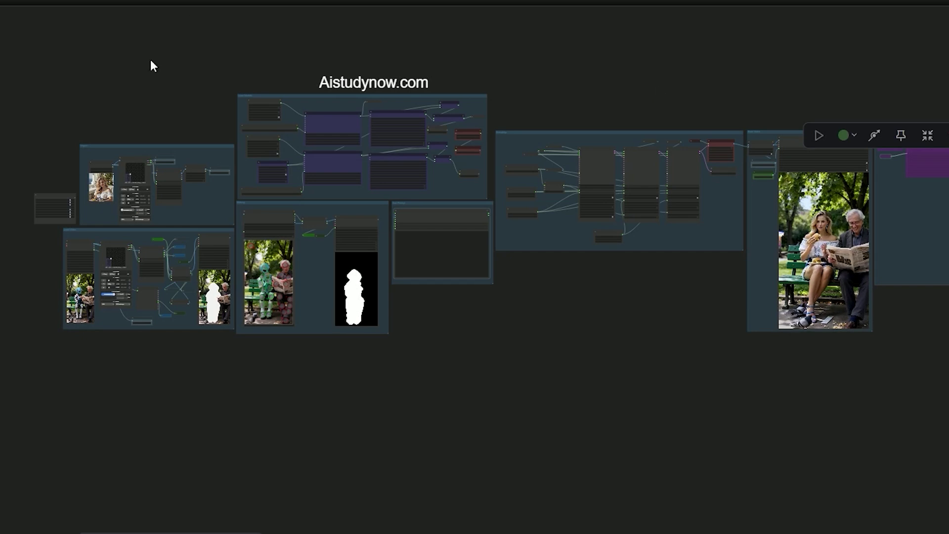
scroll(157, 99, up, 3)
scroll(157, 102, up, 1)
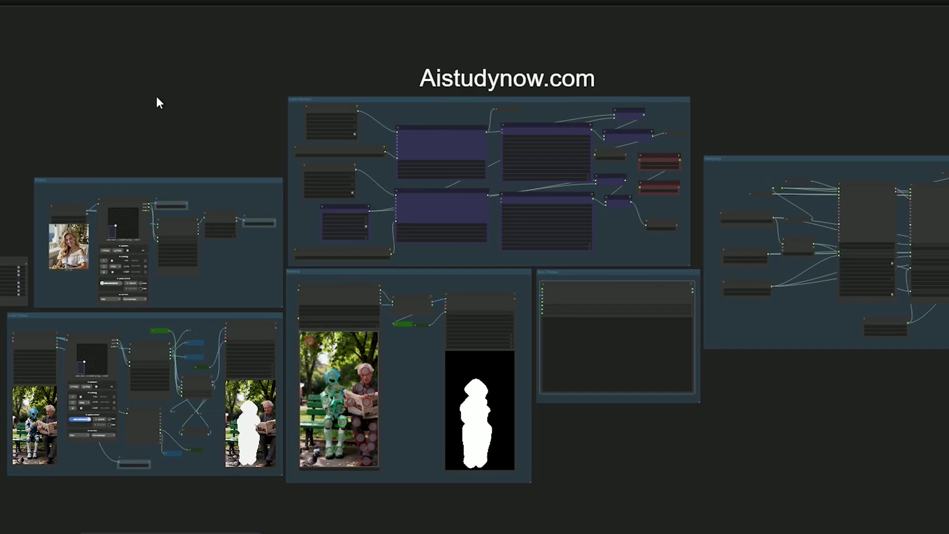
scroll(157, 102, up, 2)
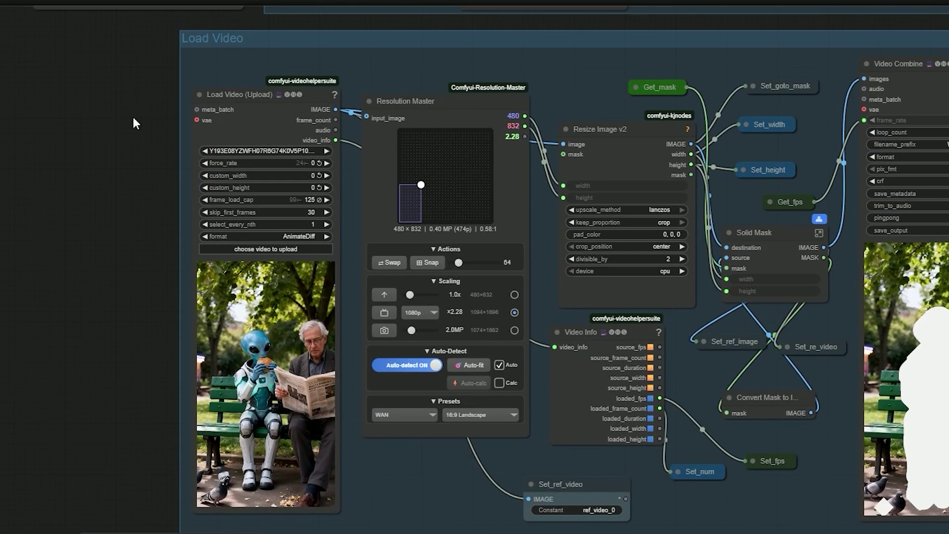
Apply the 16:9 Landscape (832×480) WAN preset in the Load Video group's Resolution Master node.
click(246, 101)
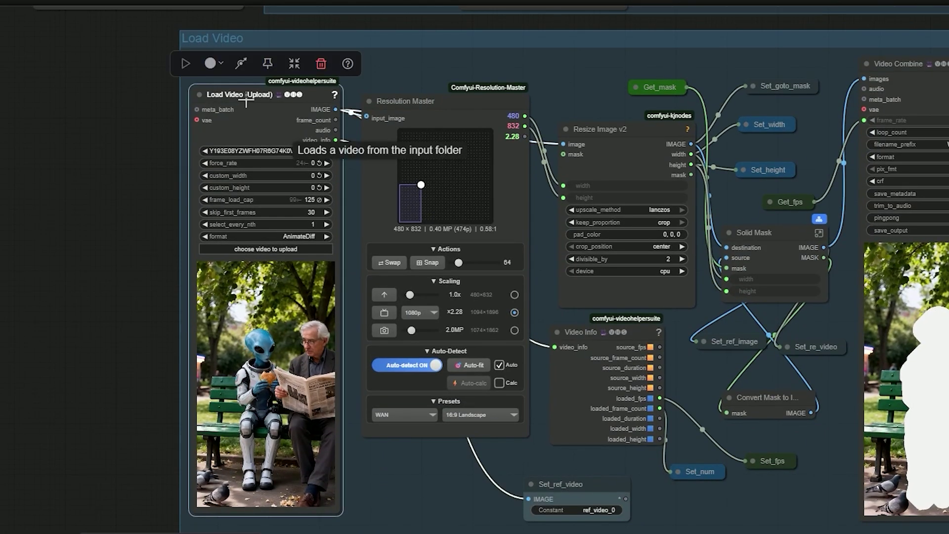
click(424, 101)
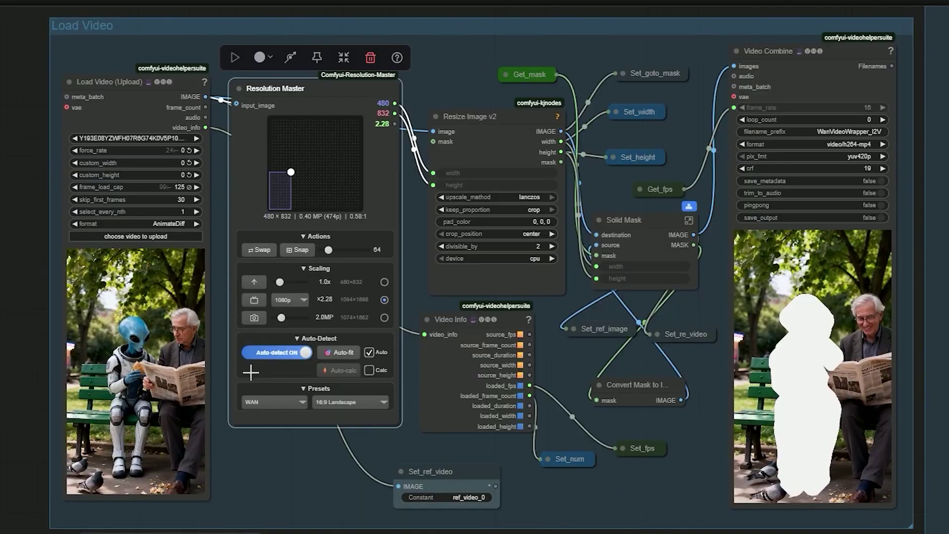
click(480, 415)
click(416, 418)
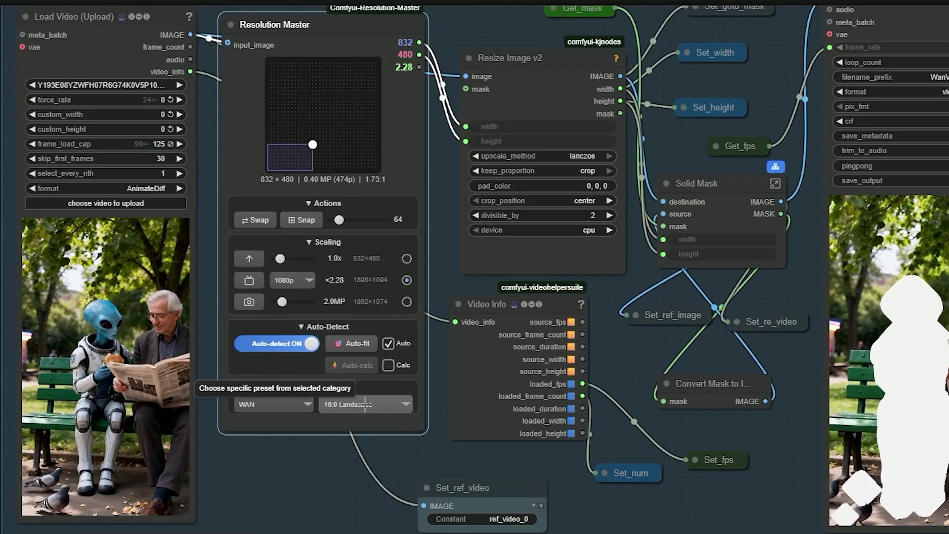
Swap the width and height in the Load Video group's Resolution Master node.
scroll(360, 417, up, 3)
scroll(224, 104, up, 1)
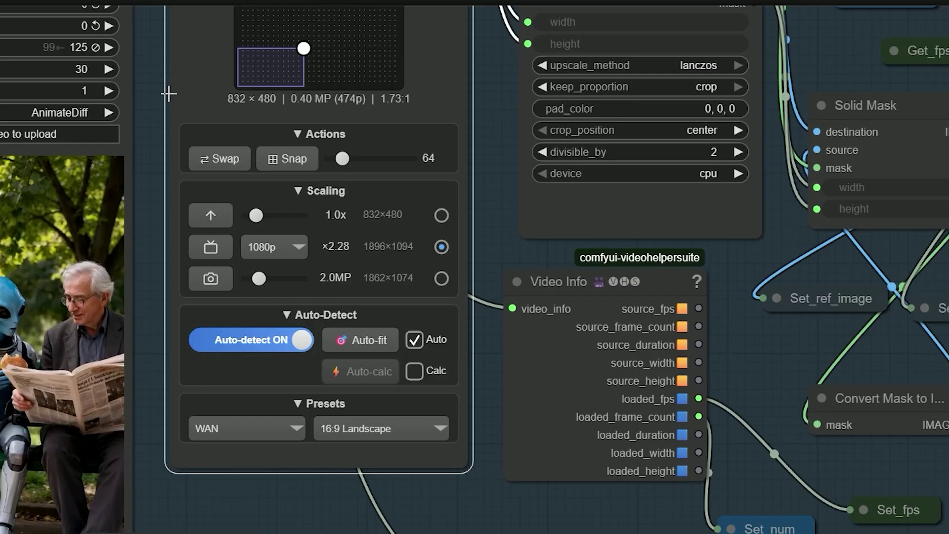
drag(153, 81, 145, 163)
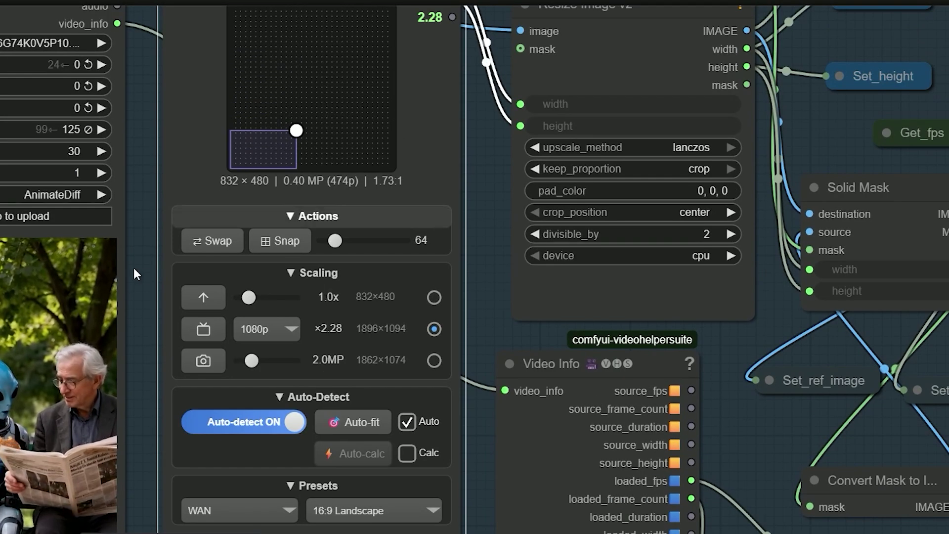
click(212, 241)
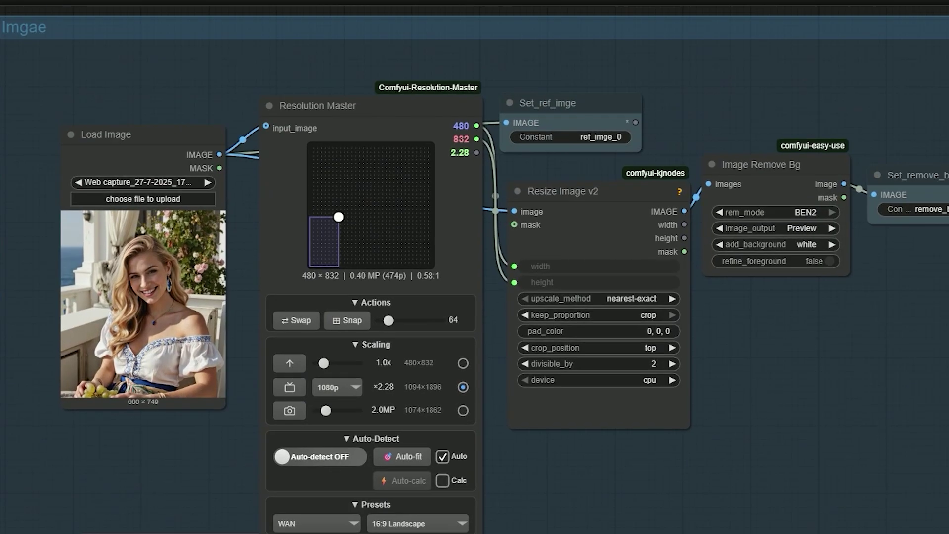
Enlarge the Image Remove Bg node in width and height until its lower edge roughly matches the Resize Image v2 node.
mouse_move(2, 122)
mouse_down()
mouse_move(0, 53)
mouse_move(1, 121)
mouse_up()
click(98, 65)
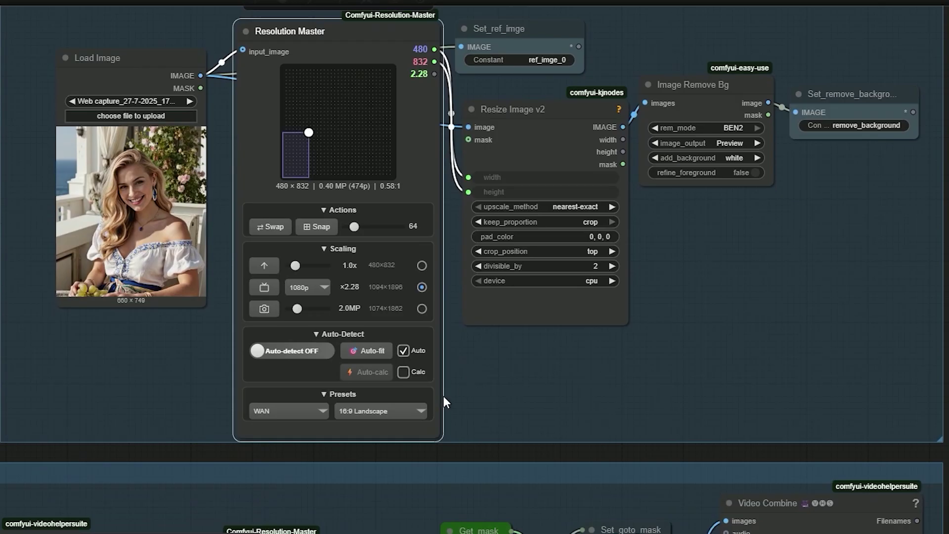
scroll(444, 398, down, 2)
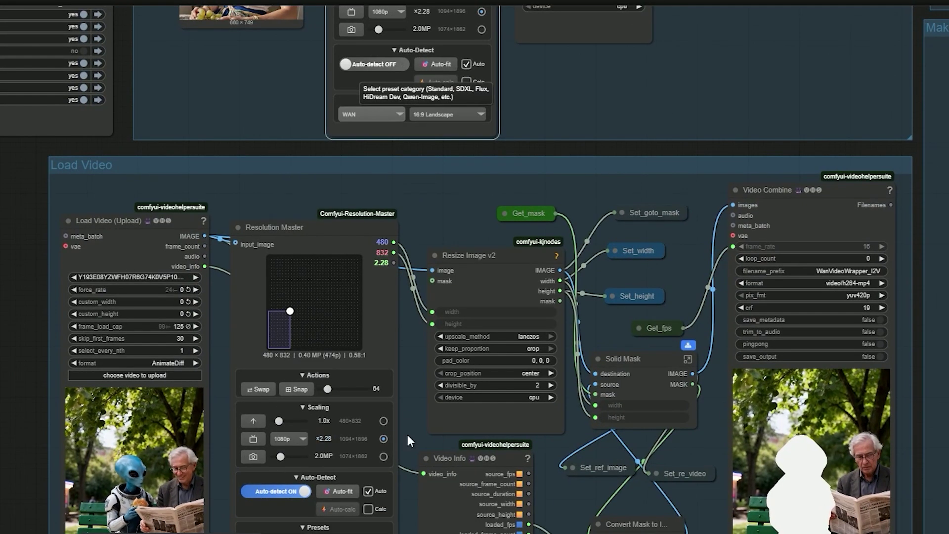
click(100, 165)
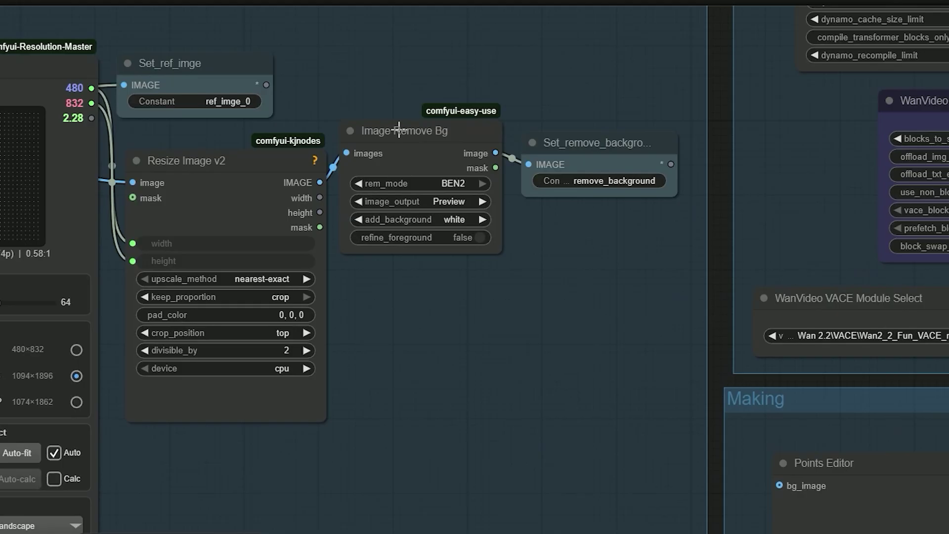
drag(403, 140, 396, 170)
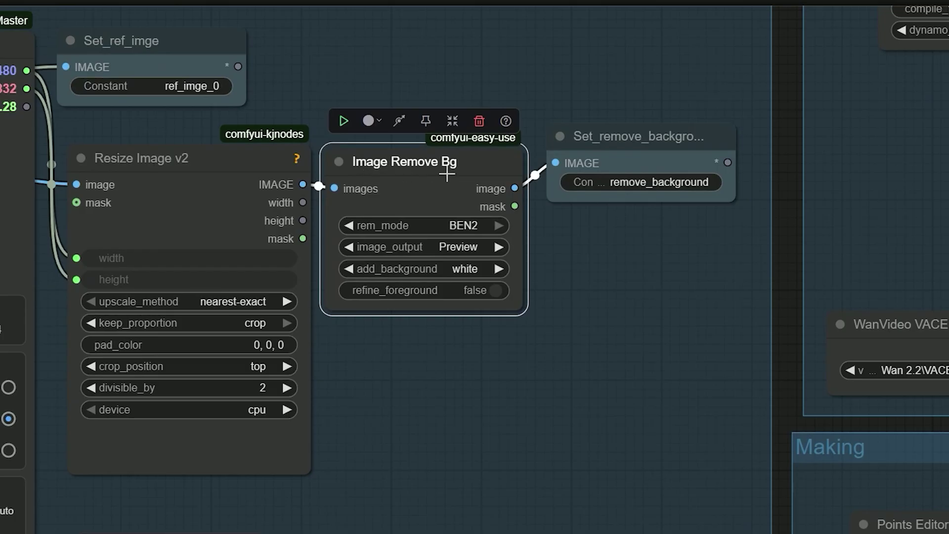
drag(520, 310, 587, 489)
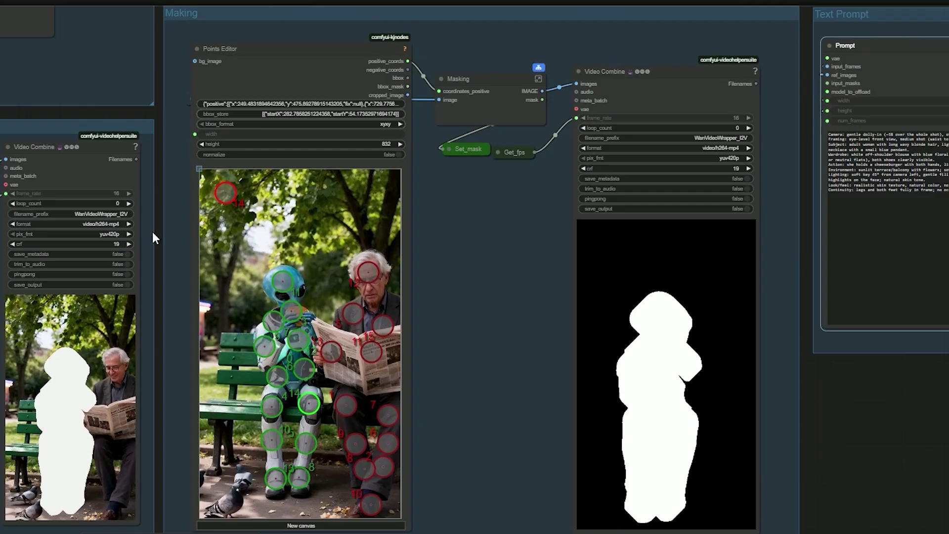
Move negative point 13 in the Points Editor away from the alien and further onto the man's newspaper.
drag(152, 233, 162, 207)
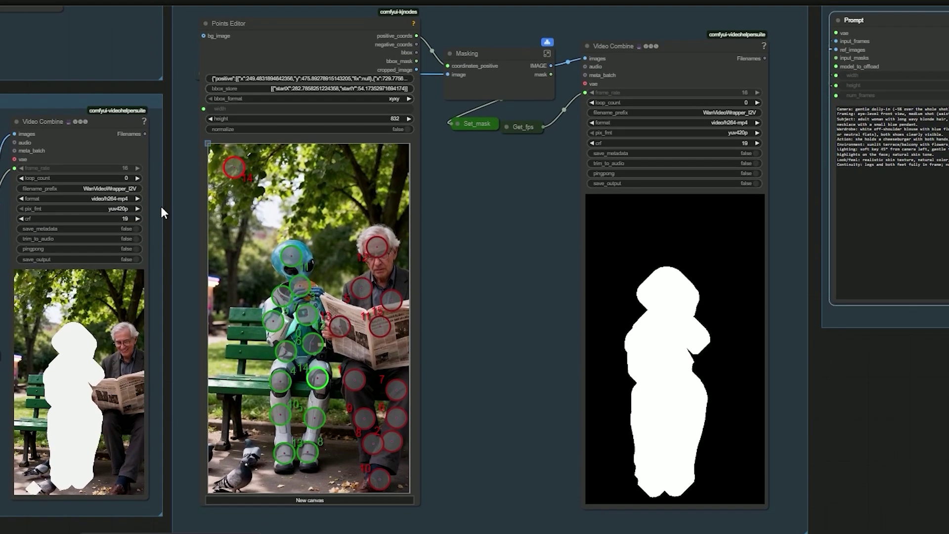
scroll(499, 343, up, 3)
drag(463, 332, 582, 309)
scroll(582, 308, up, 2)
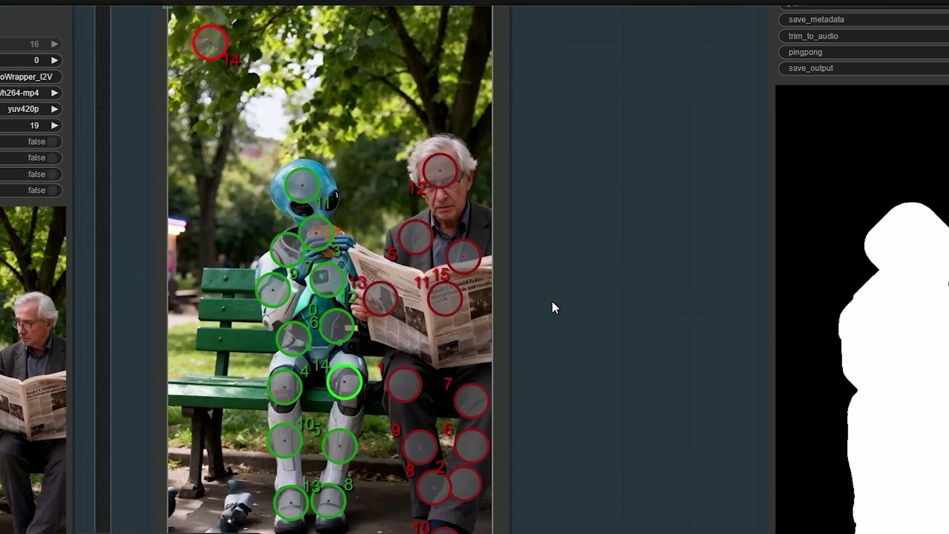
scroll(616, 278, down, 1)
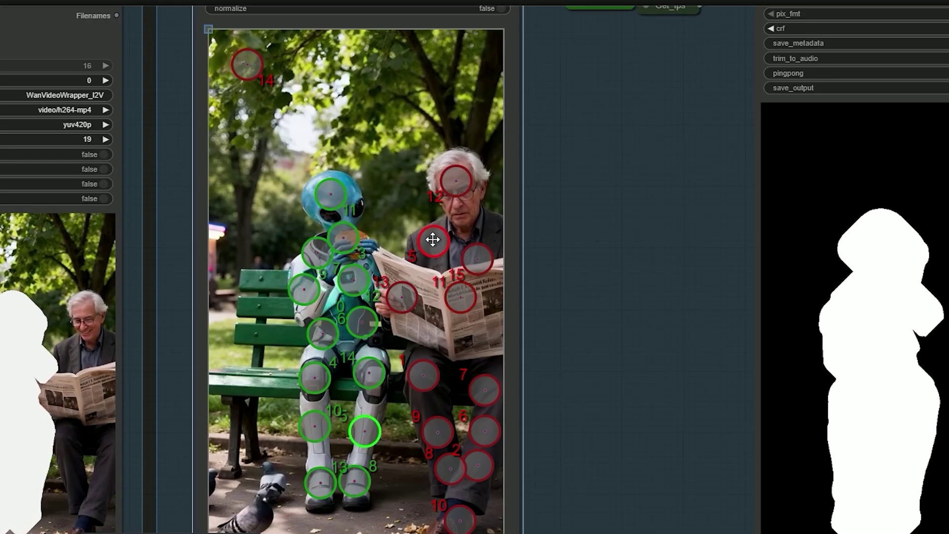
drag(401, 299, 409, 308)
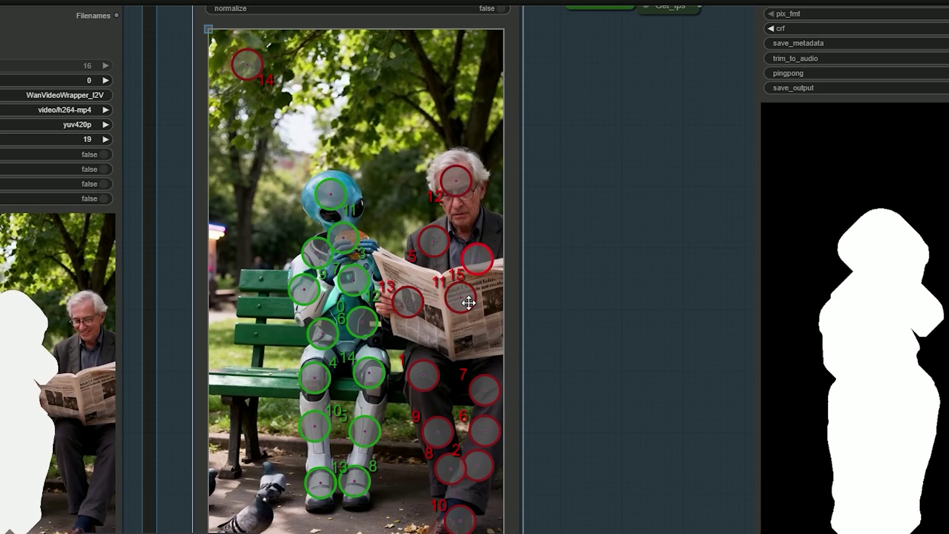
drag(409, 305, 419, 301)
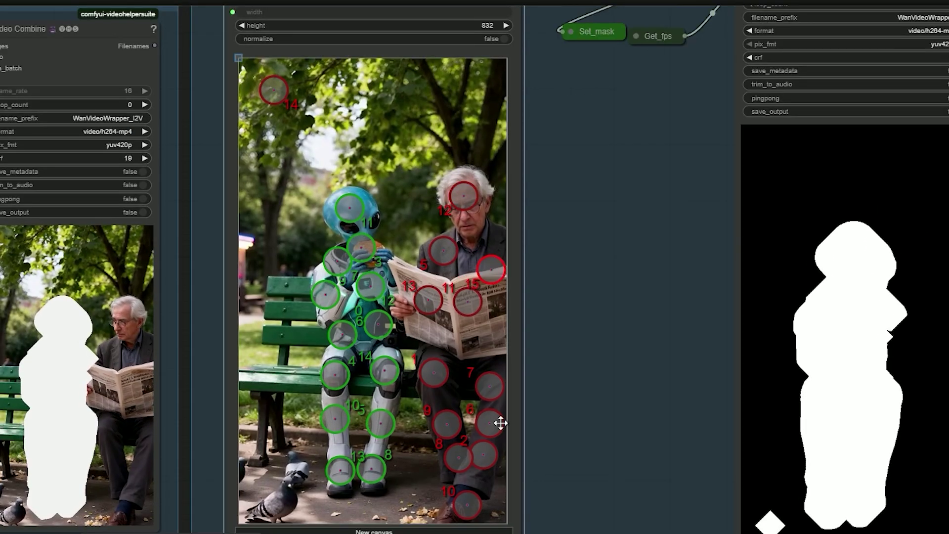
scroll(555, 396, down, 6)
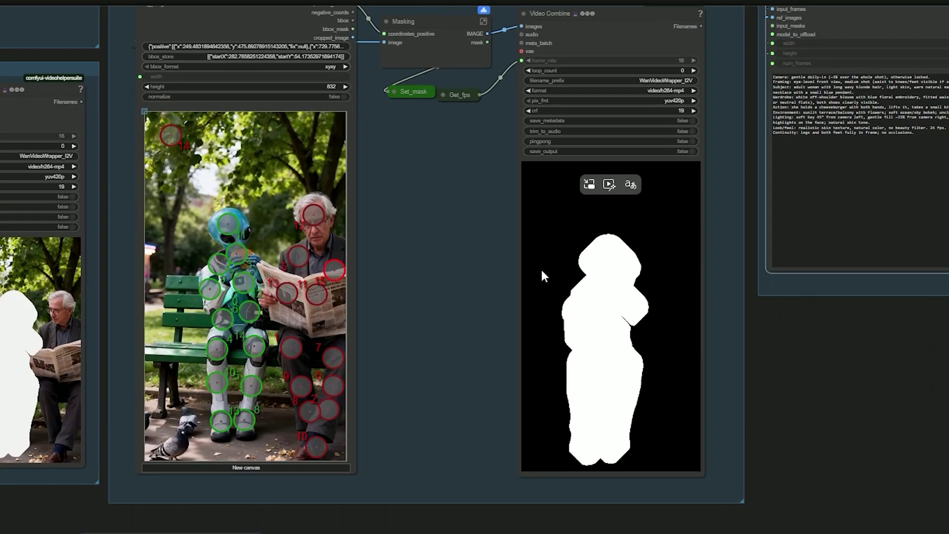
Switch the Load Models group off and back on in the Fast Groups Bypasser.
scroll(614, 272, down, 1)
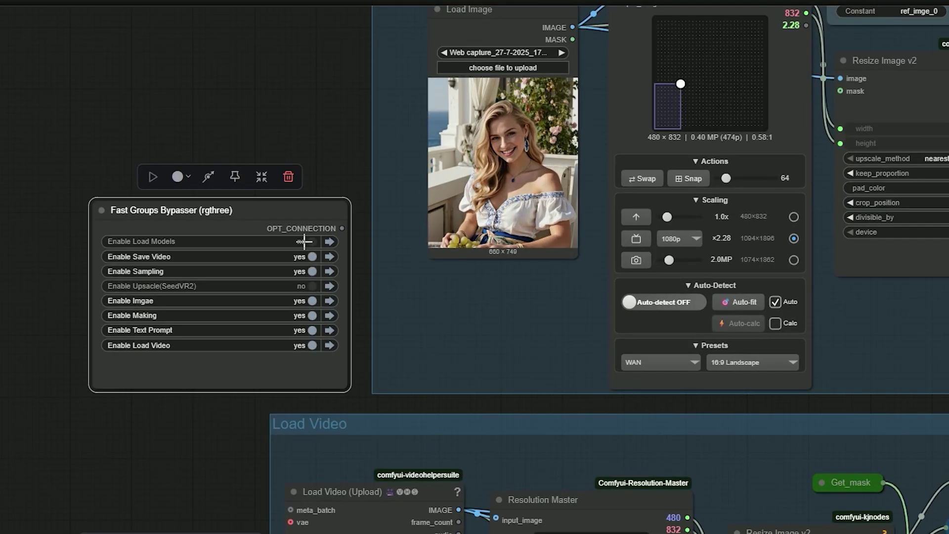
scroll(175, 245, up, 3)
scroll(293, 221, down, 5)
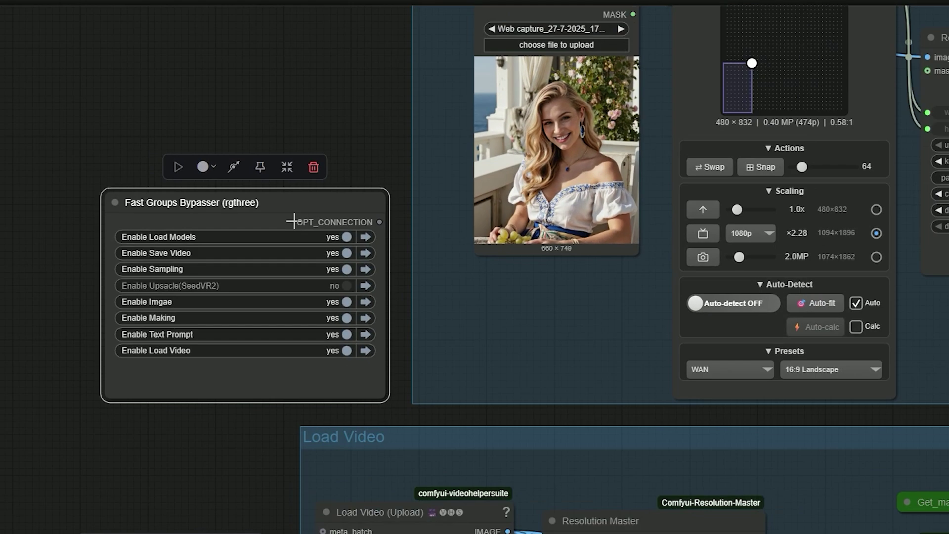
scroll(167, 216, up, 5)
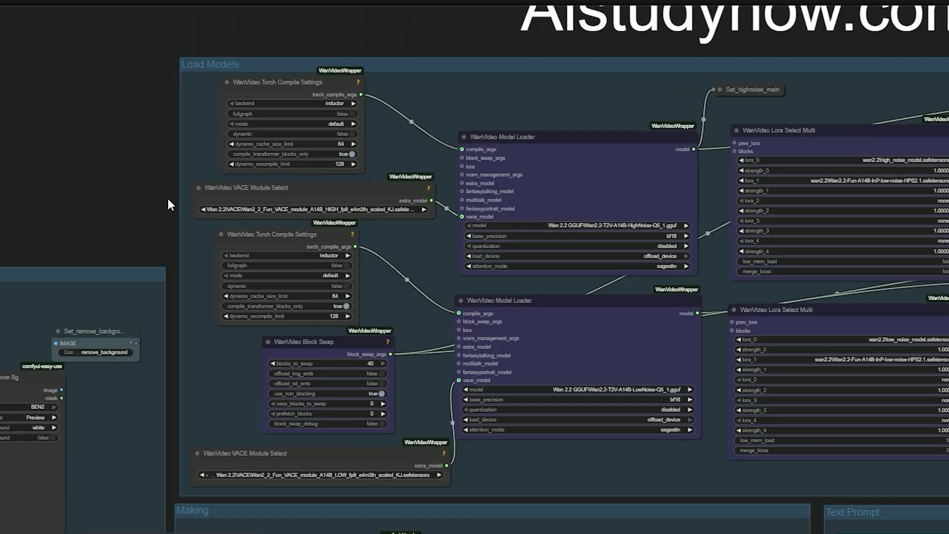
Examine the high-noise and low-noise WanVideo Model Loaders and their connected LoRA selections in the Load Models group.
drag(168, 198, 34, 188)
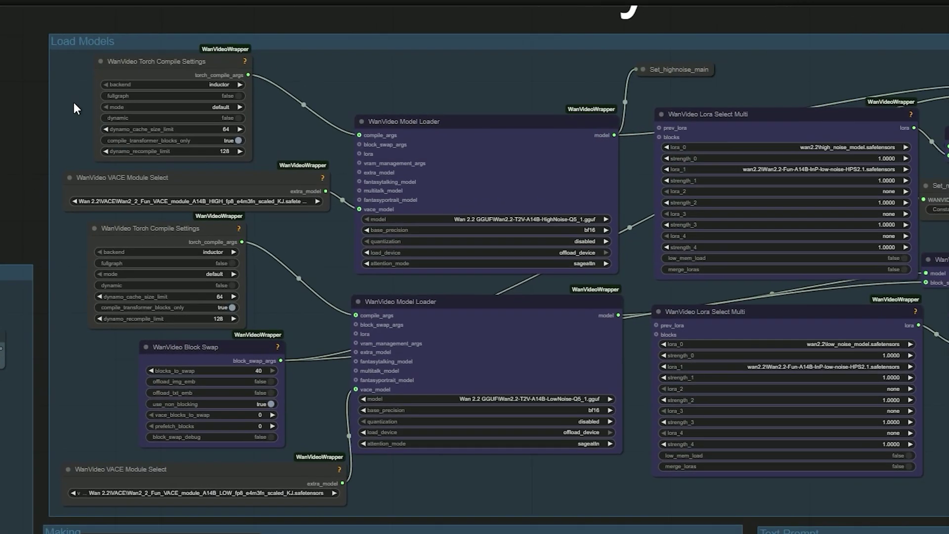
click(233, 105)
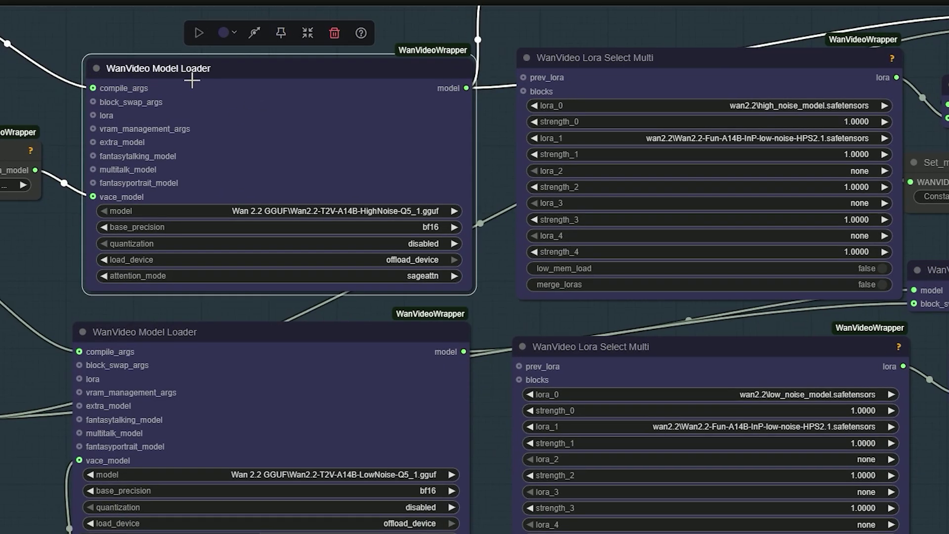
click(246, 345)
drag(247, 247, 256, 251)
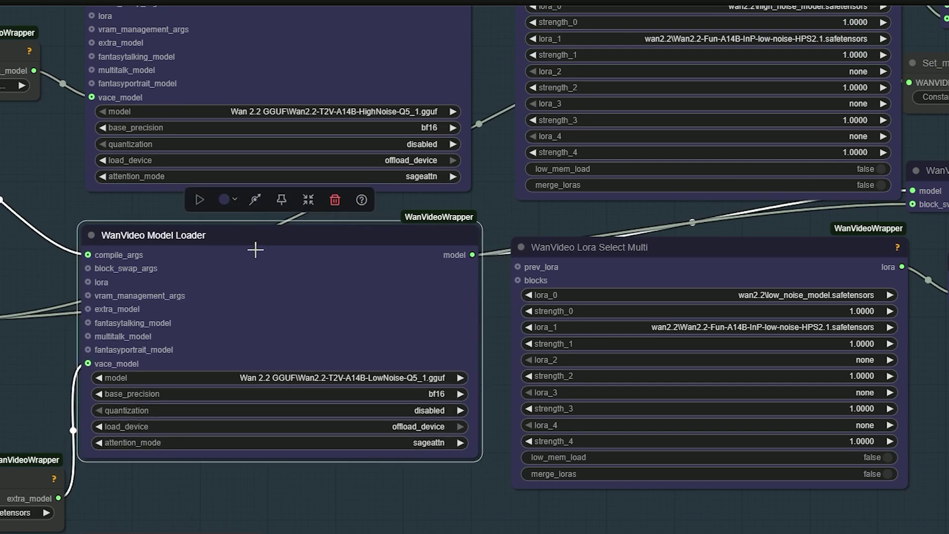
drag(33, 175, 42, 261)
scroll(216, 223, up, 4)
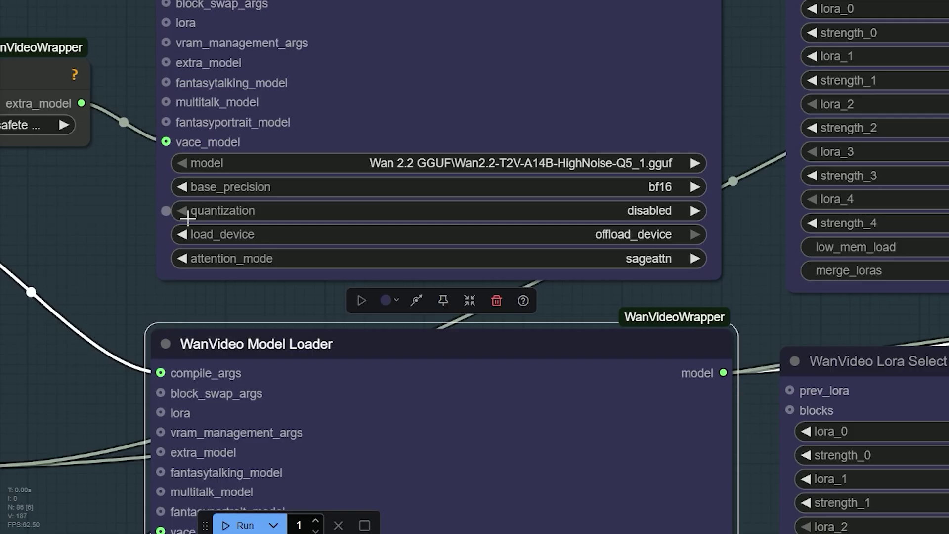
mouse_move(187, 217)
scroll(257, 255, down, 6)
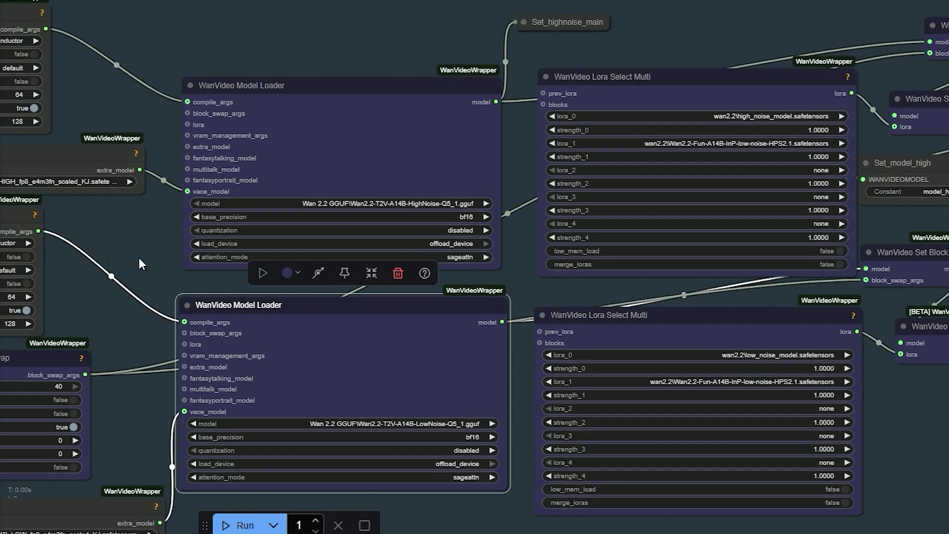
scroll(132, 255, down, 2)
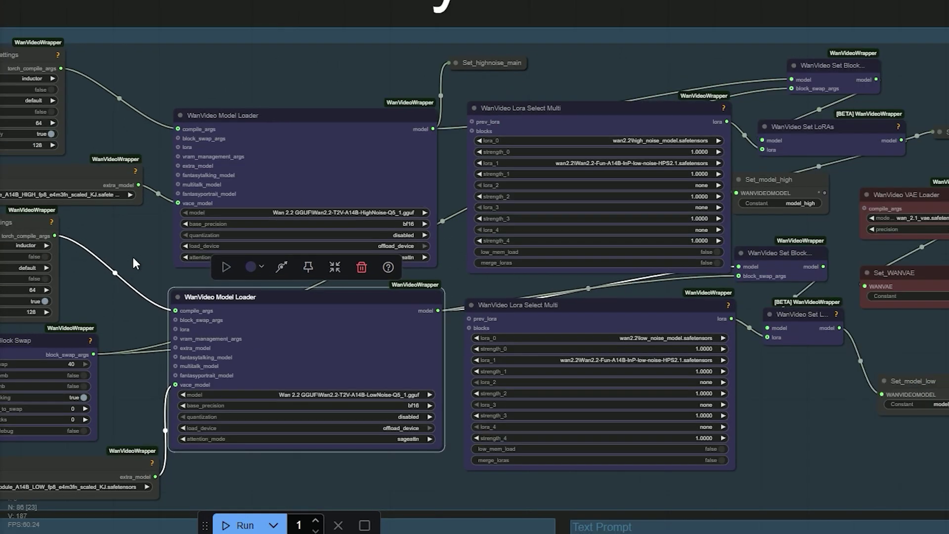
scroll(361, 208, up, 3)
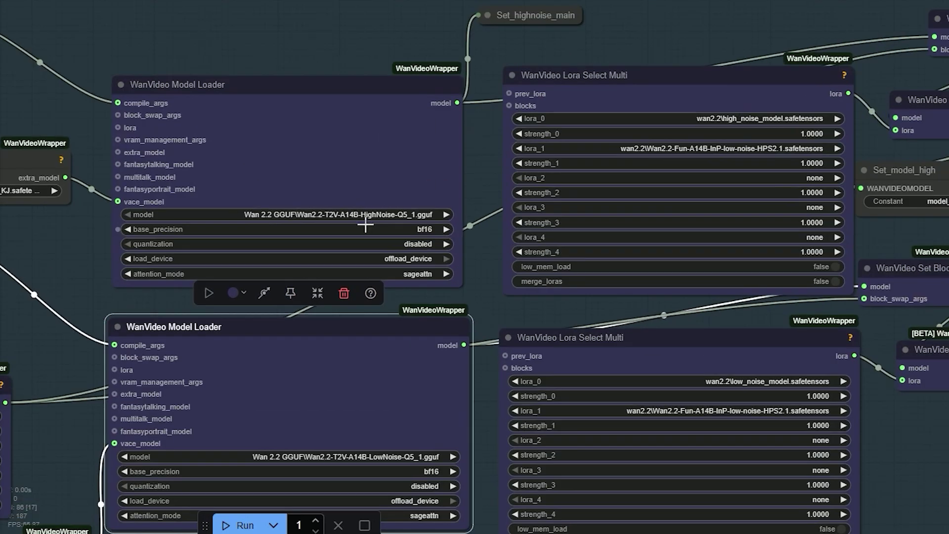
Review the generated bench video of the woman beside the man, and return to the high-noise Model Loader.
scroll(365, 225, down, 6)
scroll(365, 225, up, 5)
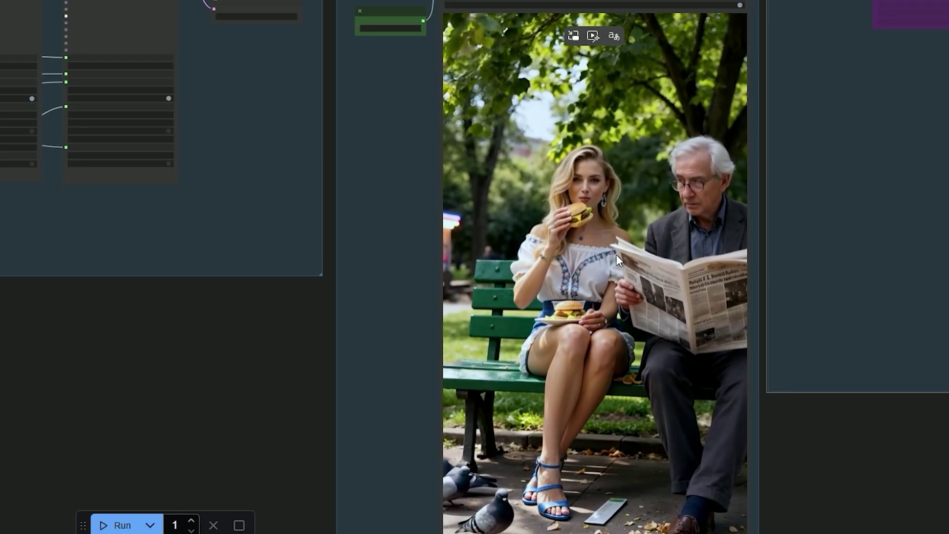
scroll(616, 255, down, 2)
scroll(618, 259, down, 1)
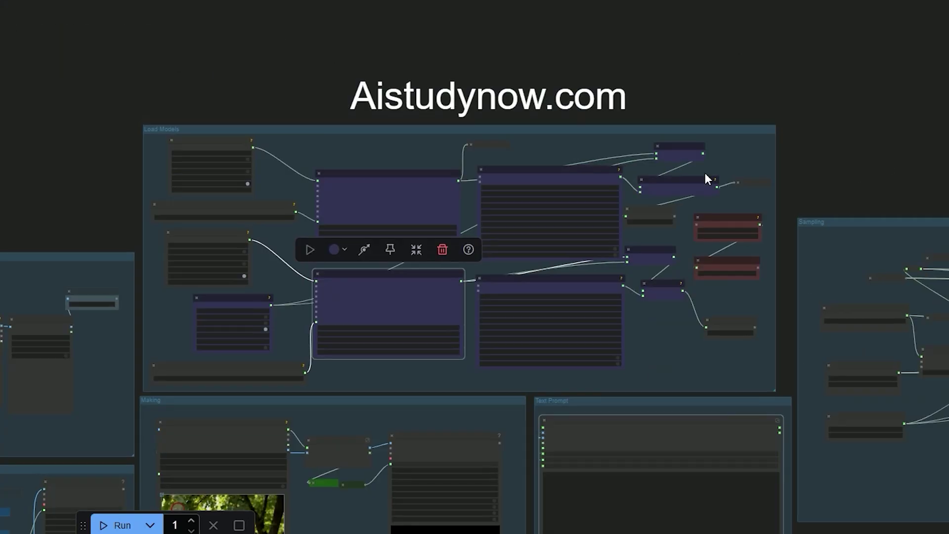
scroll(471, 242, up, 2)
scroll(472, 241, up, 8)
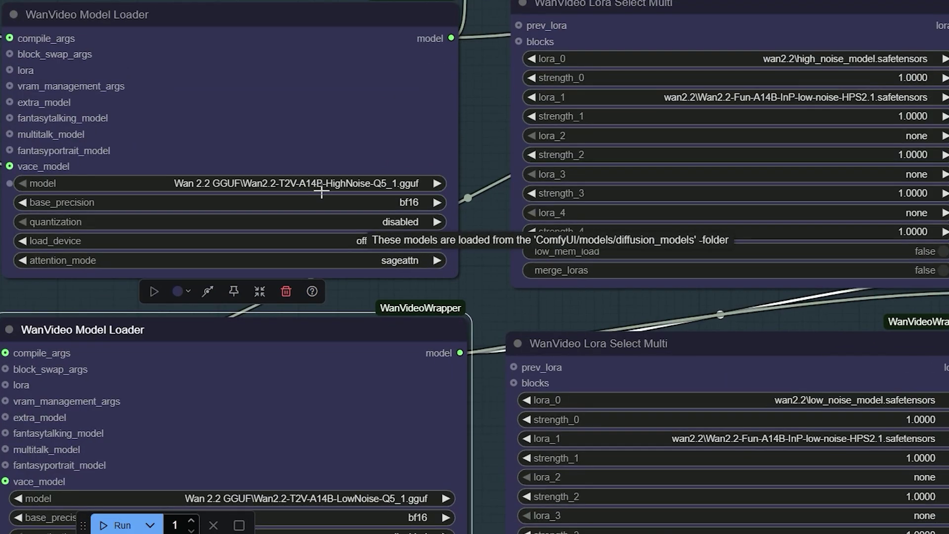
Examine the high-noise WanVideo VACE Module Select file and the LowNoise files in the Wan2.2-VACE-Fun-A14B-GGUF repository.
scroll(95, 199, down, 3)
drag(94, 200, 539, 222)
drag(260, 173, 266, 115)
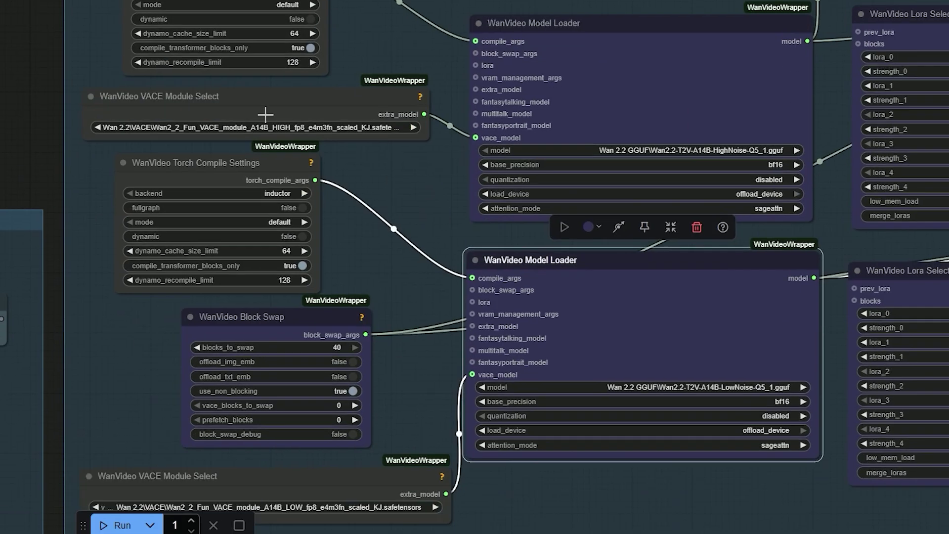
scroll(265, 115, up, 3)
click(239, 110)
scroll(134, 106, up, 5)
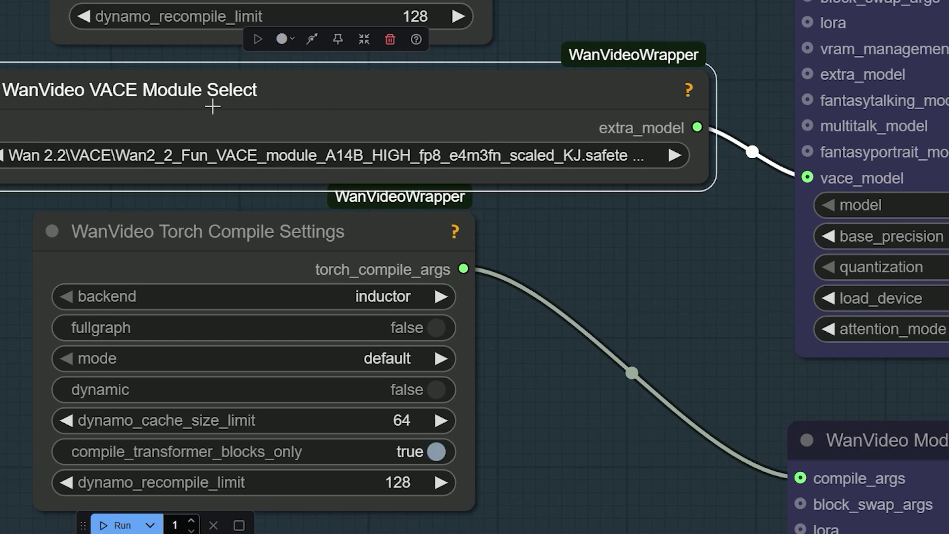
mouse_move(296, 158)
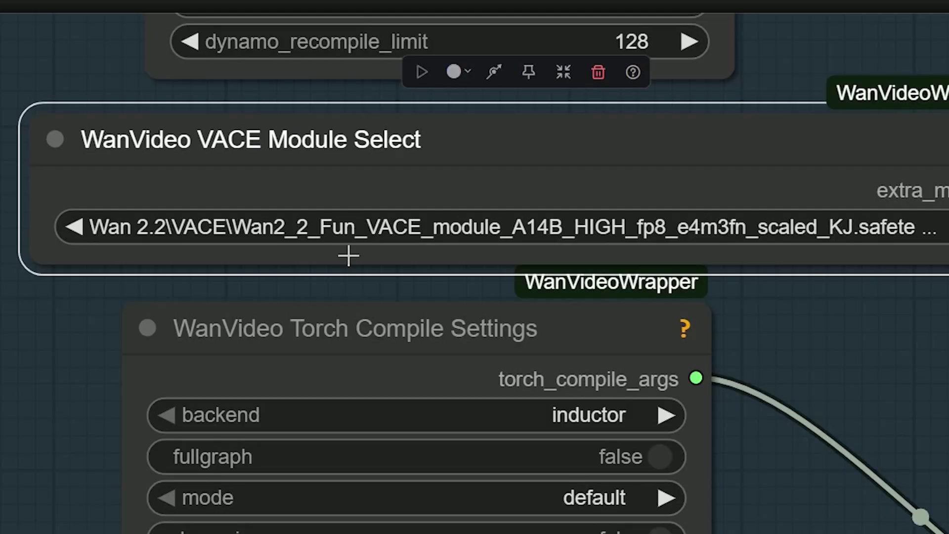
scroll(349, 256, down, 2)
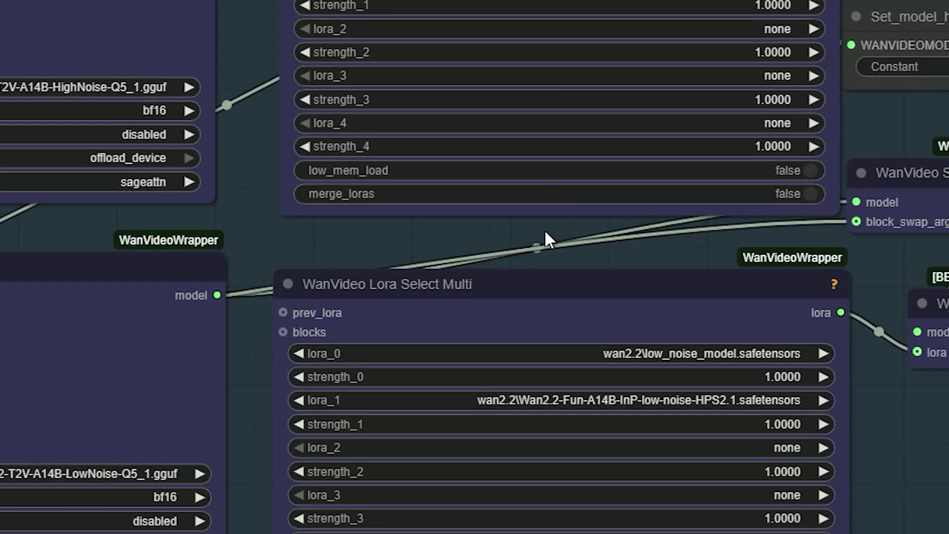
drag(544, 229, 544, 84)
scroll(544, 84, up, 1)
drag(545, 123, 520, 57)
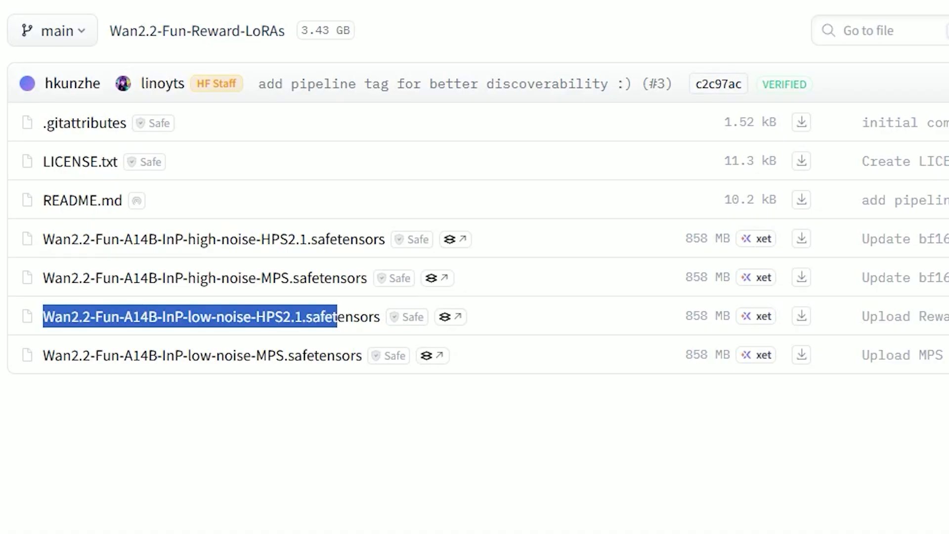
Review the high-noise HPS2.1 file in the Wan2.2-Fun-Reward-LoRAs repository and the demo comparison on its model card.
click(55, 289)
drag(8, 241, 407, 246)
click(555, 239)
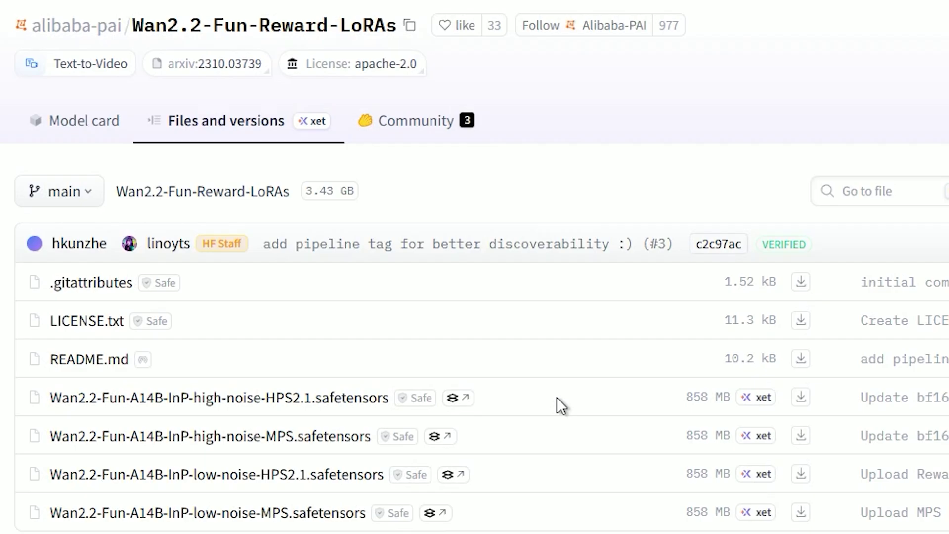
click(59, 131)
scroll(406, 360, down, 10)
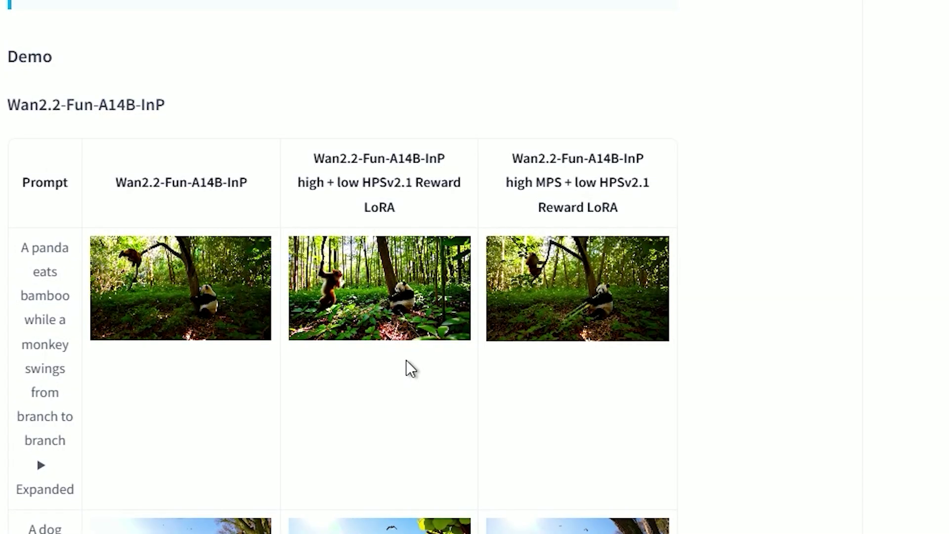
click(429, 289)
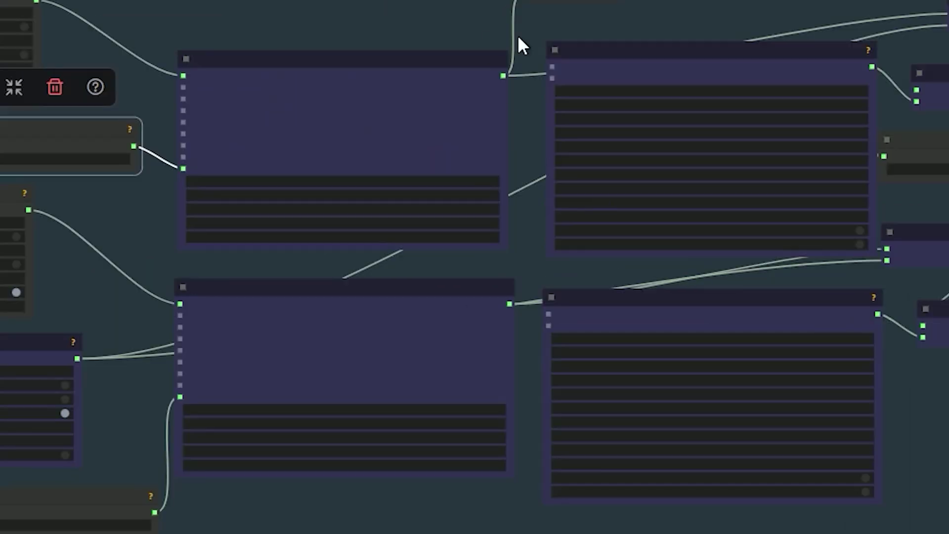
Open the subgraph inside the Prompt node.
key(Escape)
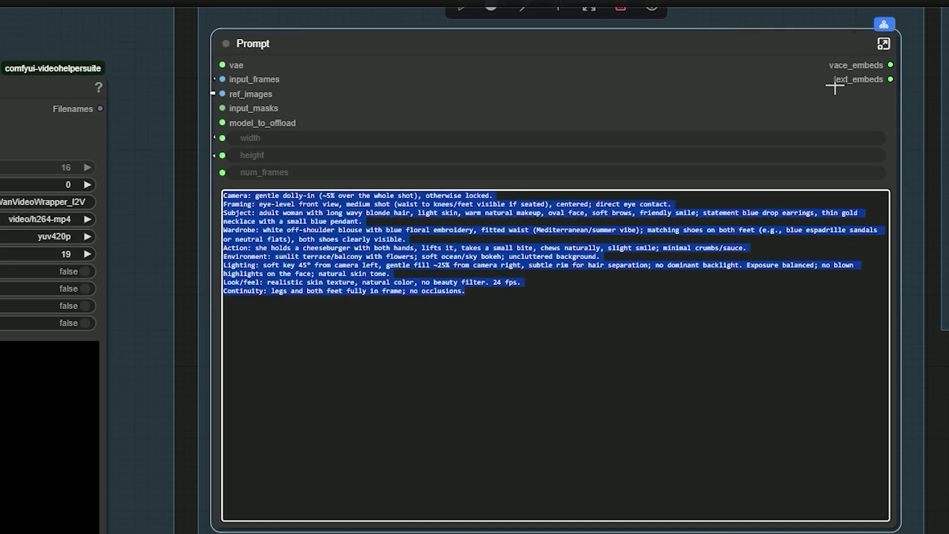
click(883, 46)
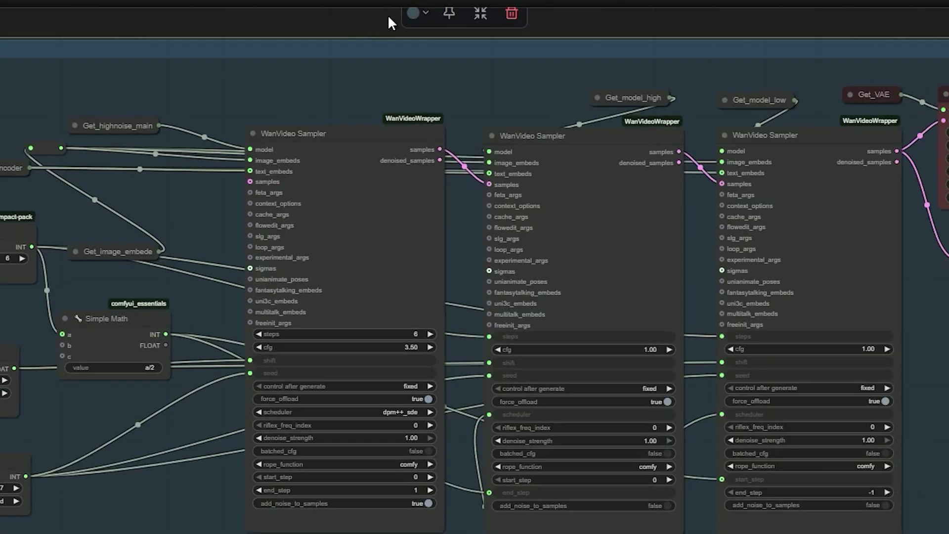
Examine the three chained WanVideo Sampler nodes, comparing their model inputs, steps, cfg and start and end steps.
drag(377, 17, 262, 5)
click(221, 140)
click(474, 178)
click(673, 214)
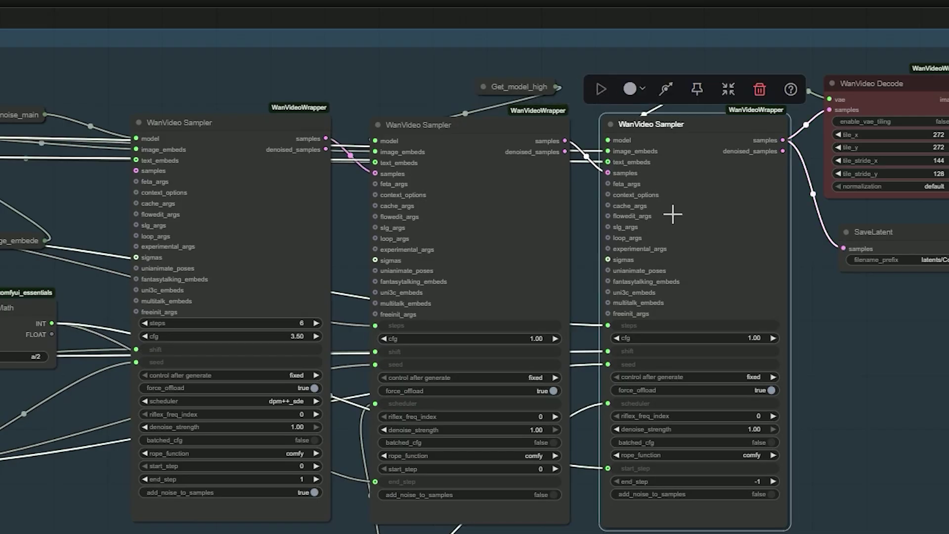
click(301, 203)
click(484, 227)
click(696, 257)
click(260, 224)
click(524, 267)
click(753, 281)
click(279, 255)
scroll(269, 304, up, 2)
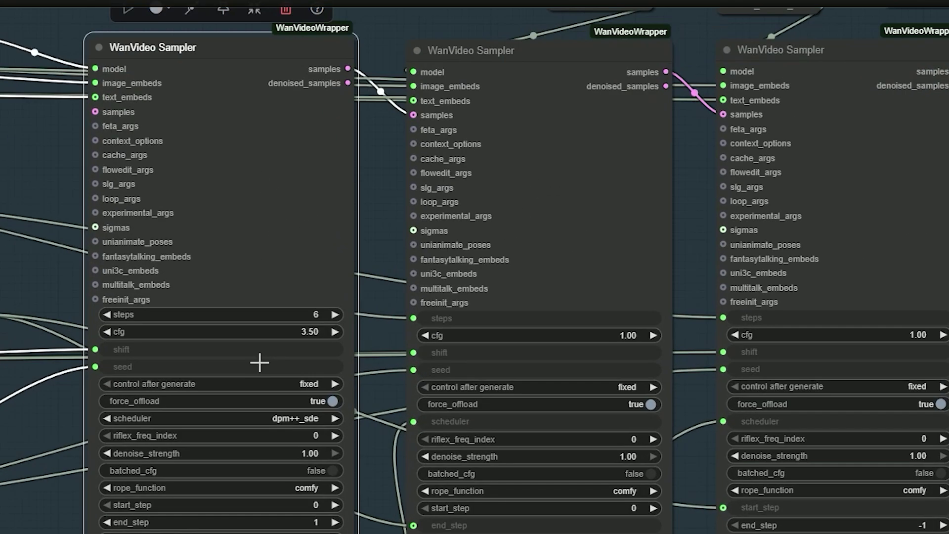
scroll(190, 121, up, 3)
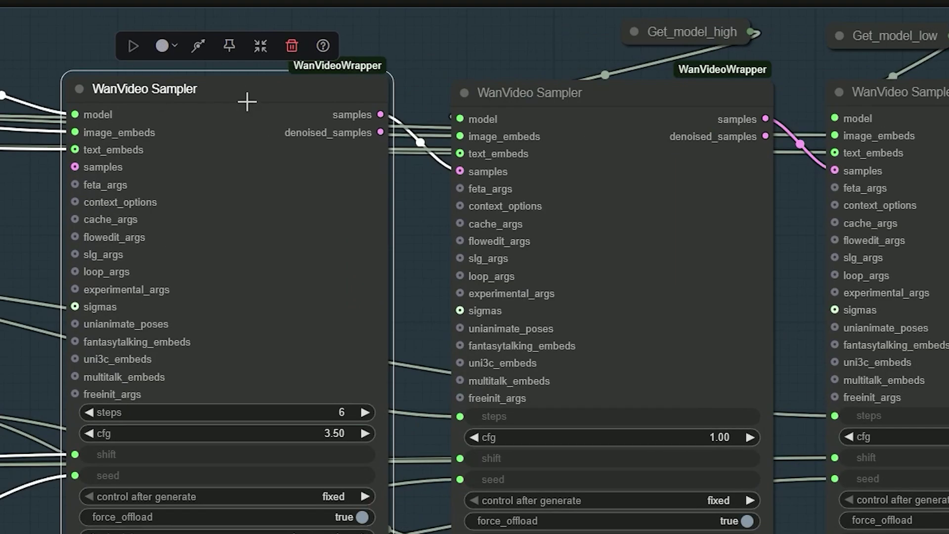
Inspect the model inputs, steps and cfg settings of the second and third WanVideo Sampler nodes.
drag(225, 97, 228, 105)
click(618, 127)
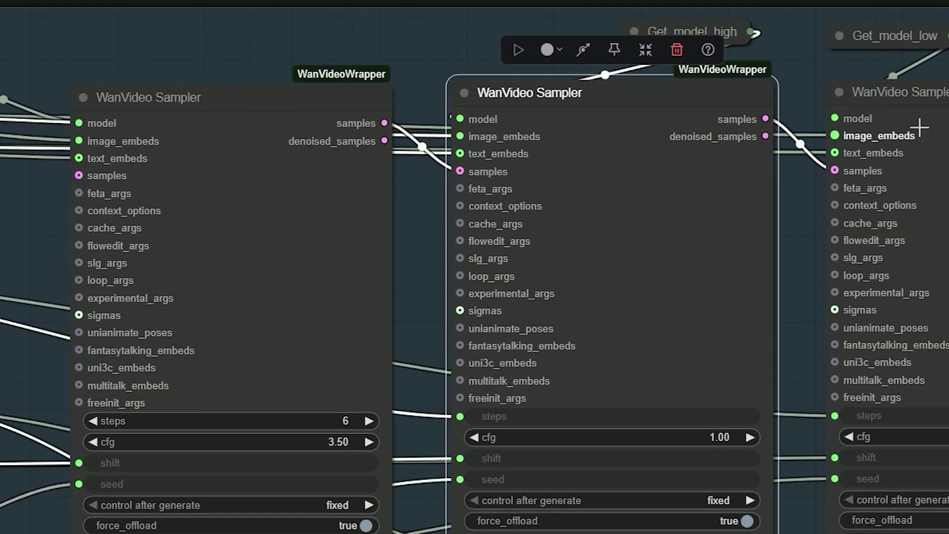
click(857, 118)
drag(45, 319, 49, 229)
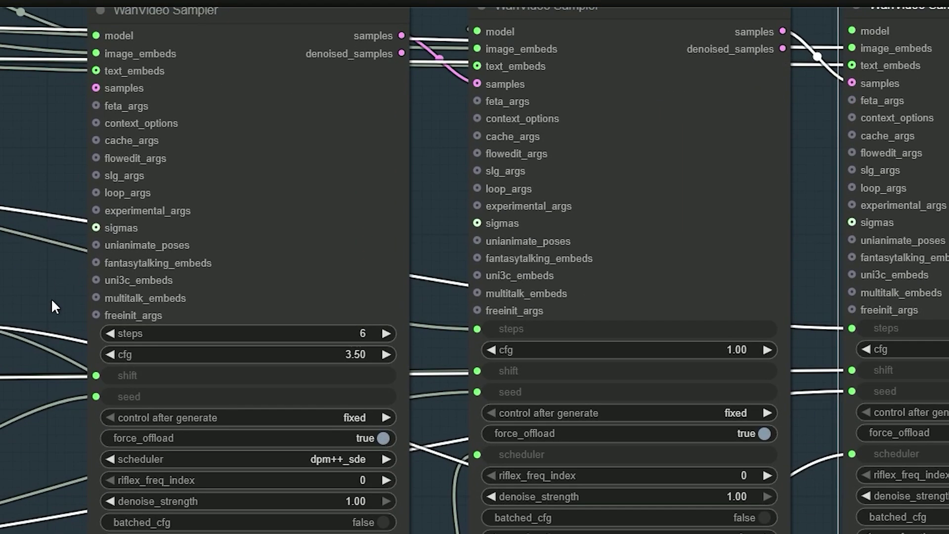
Bypass the first WanVideo Sampler node, the one with 6 steps and cfg 3.50.
scroll(52, 299, down, 1)
drag(51, 298, 15, 280)
click(141, 221)
drag(186, 184, 177, 237)
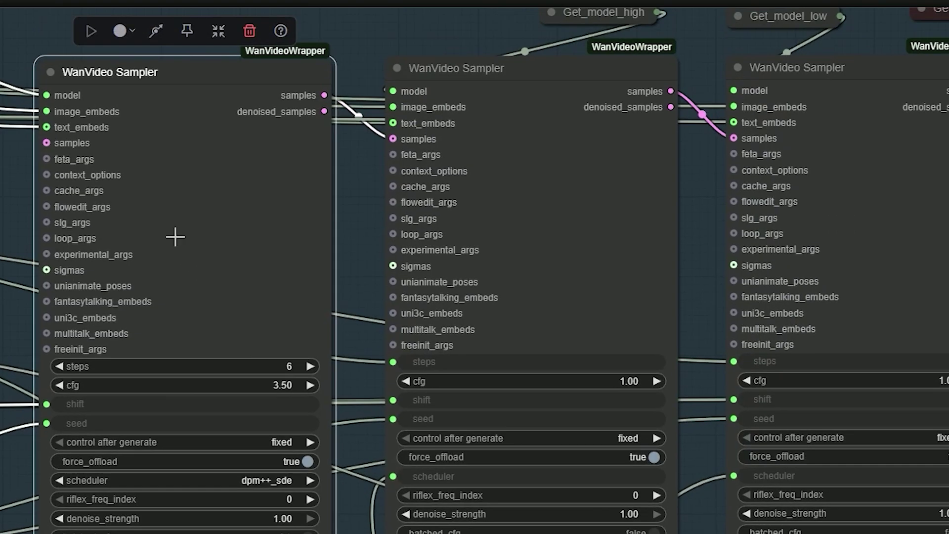
key(ctrl+b)
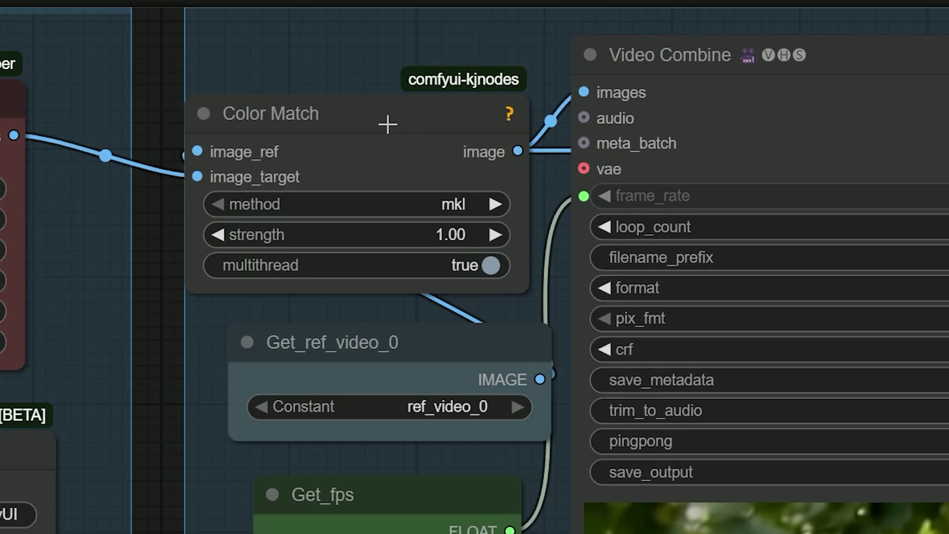
Nudge the Color Match node in the Save Video group slightly and confirm its strength at 1.
click(380, 133)
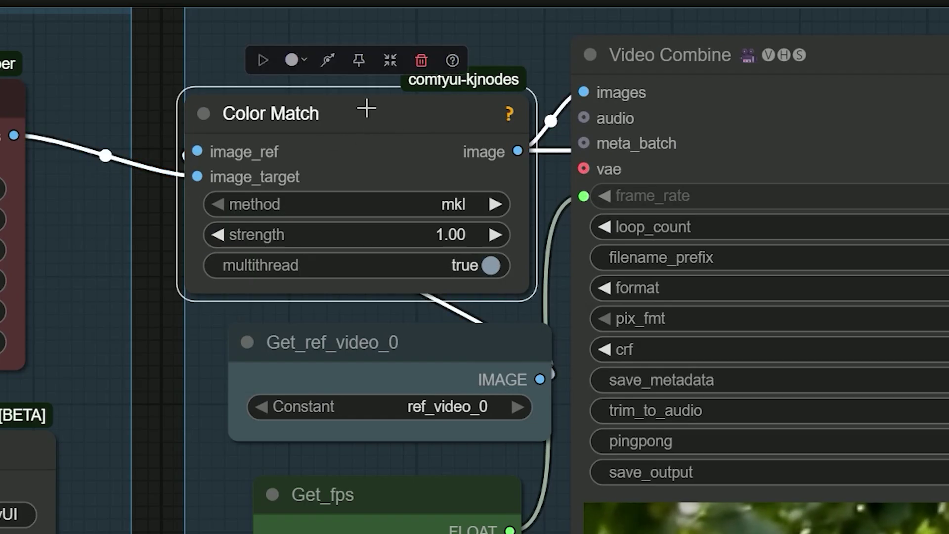
drag(366, 107, 380, 110)
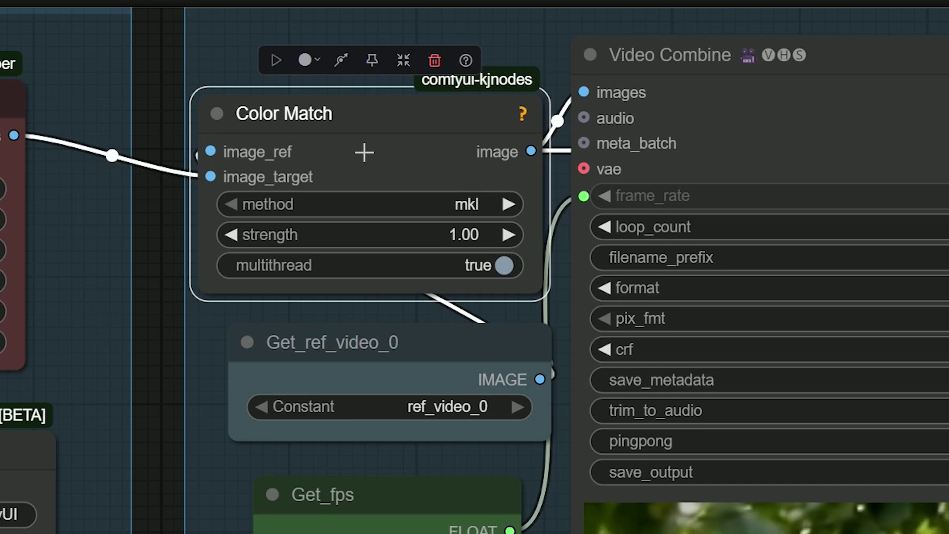
click(463, 242)
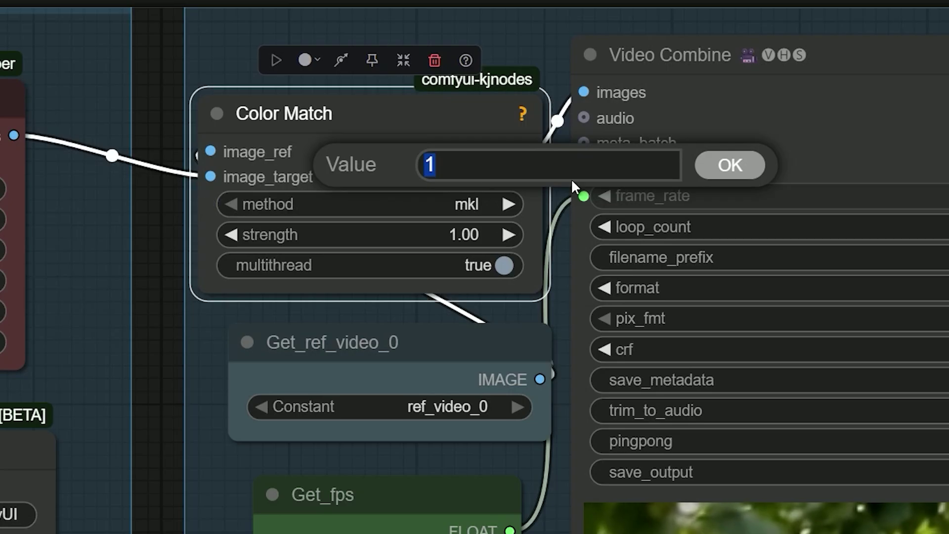
click(709, 176)
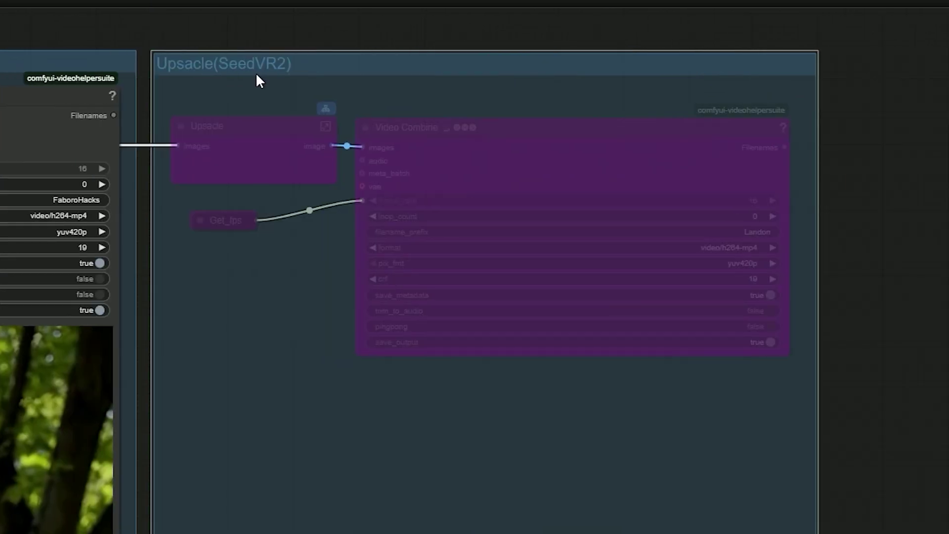
Review the bypassed Upsacle(SeedVR2) group and the files chosen in the high- and low-noise WanVideo Model Loaders.
click(257, 72)
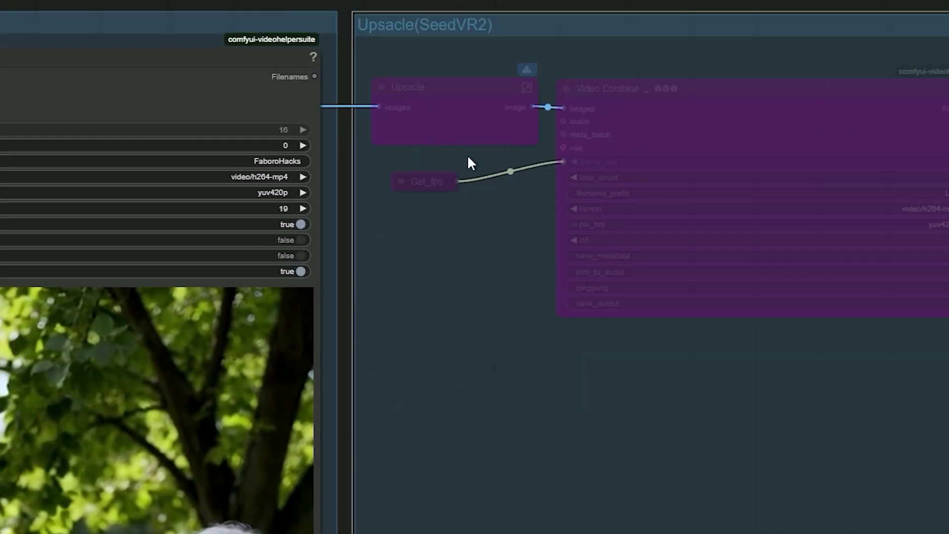
click(402, 181)
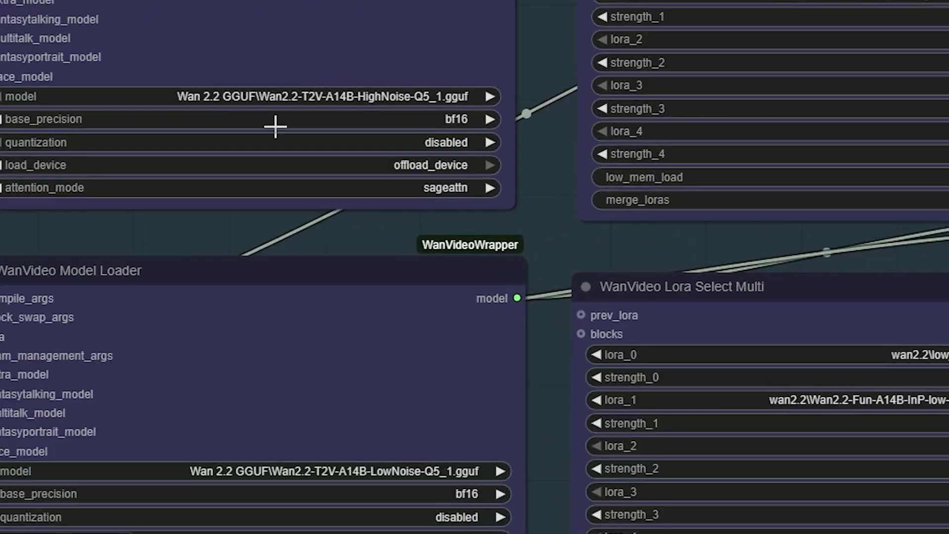
scroll(336, 111, up, 1)
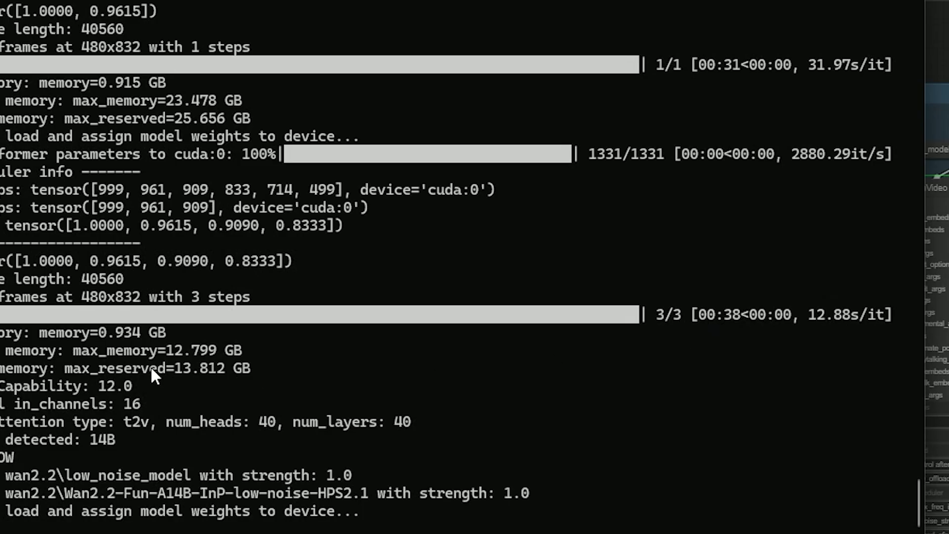
Check the maximum memory and sampling time in the console log, along with the Torch Compile and model loader settings.
drag(77, 352, 242, 351)
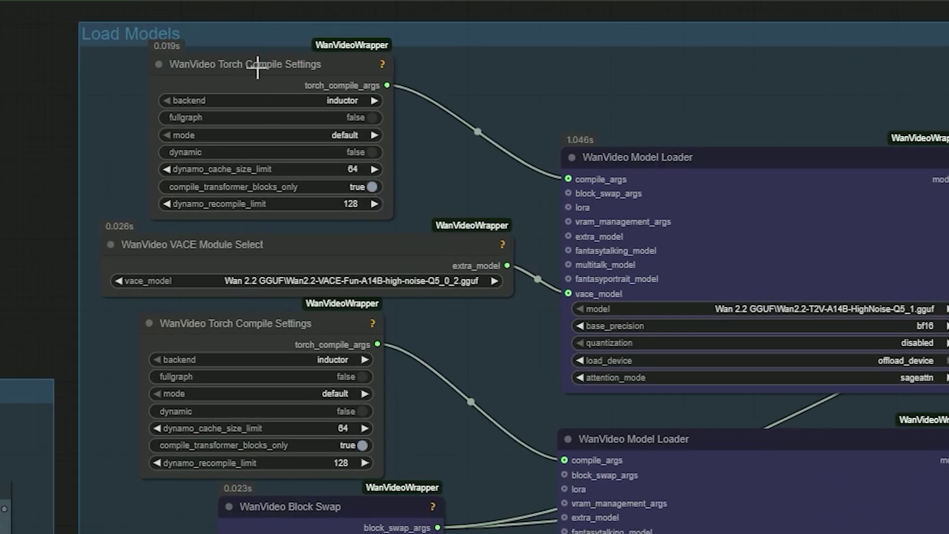
scroll(1, 173, down, 9)
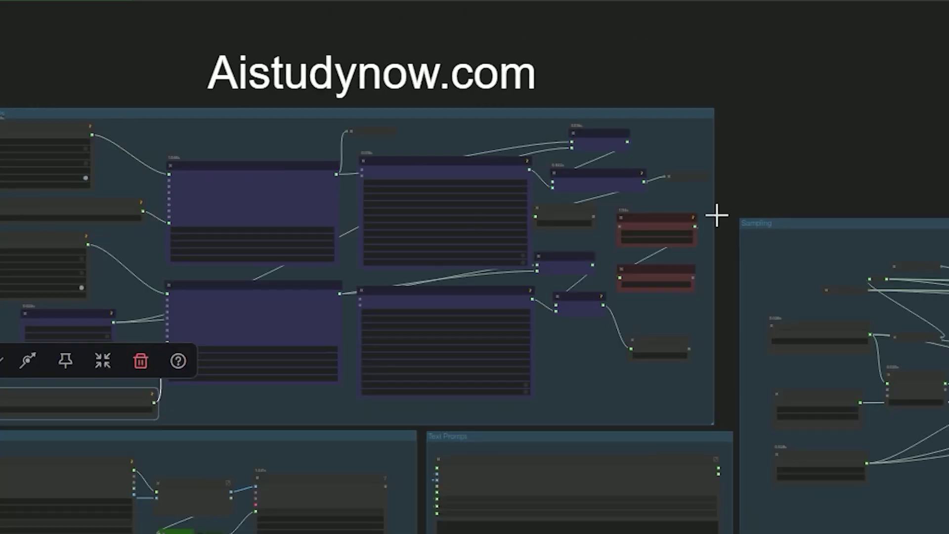
drag(800, 205, 453, 161)
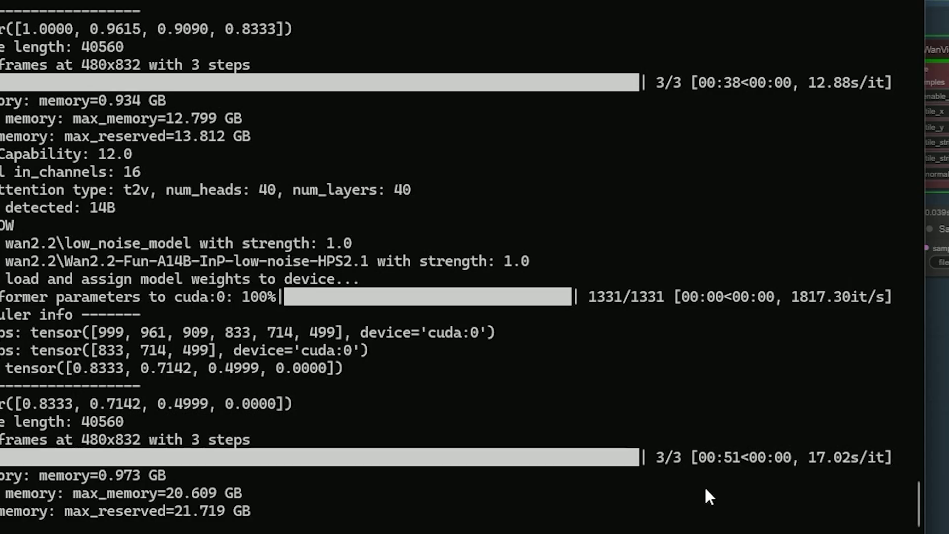
drag(694, 452, 735, 459)
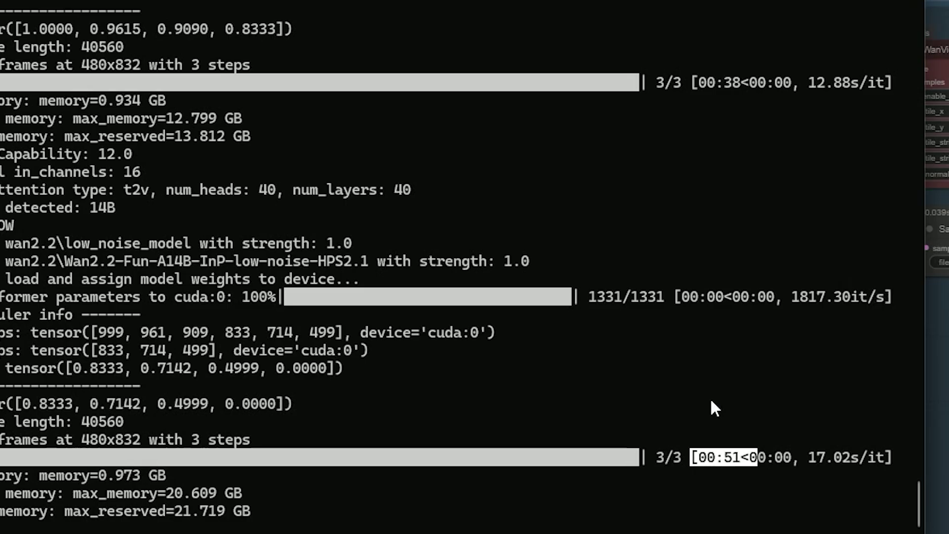
Re-enable the nodes in the Upsacle(SeedVR2) group and run the upscale on the generated video.
scroll(712, 401, up, 4)
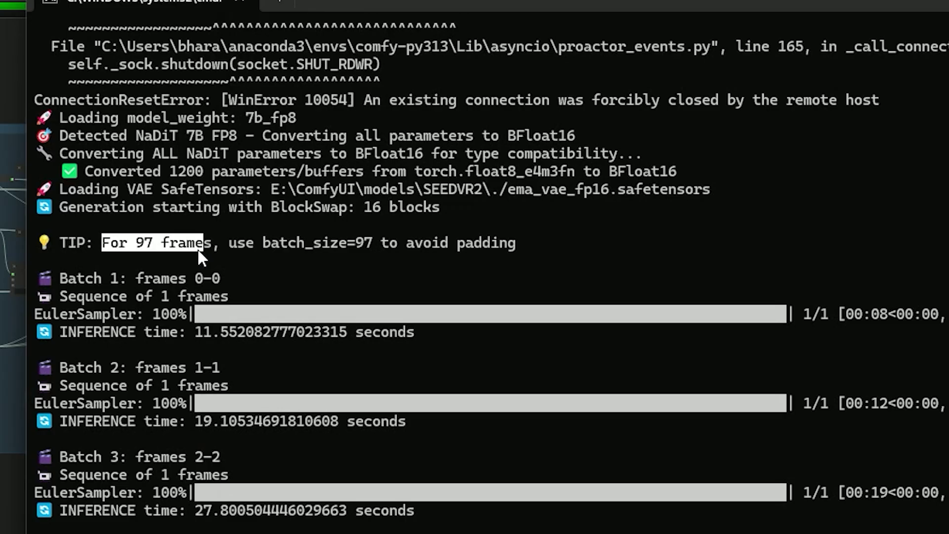
click(198, 250)
scroll(312, 306, down, 2)
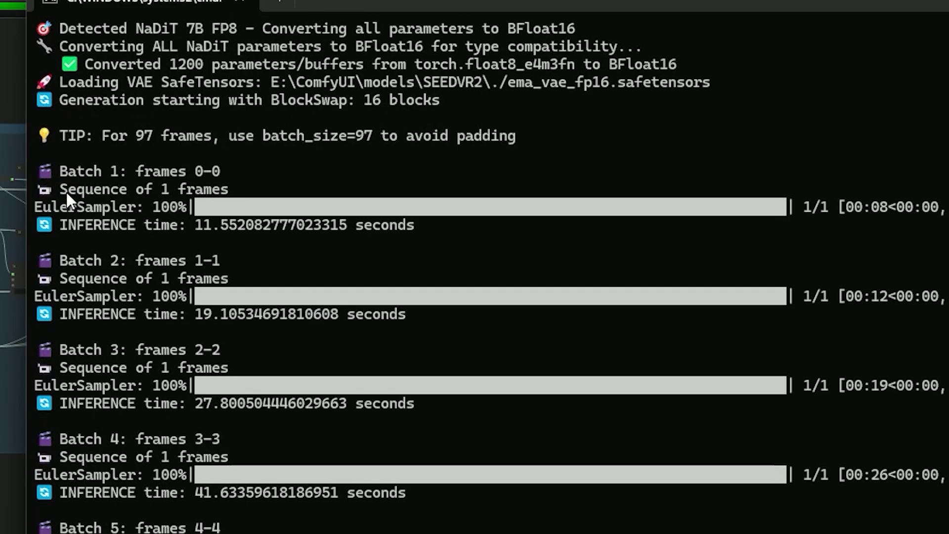
Examine the SeedVR2 batch log, then compare the facial detail of the upscaled video with the original output.
drag(65, 191, 345, 219)
click(339, 219)
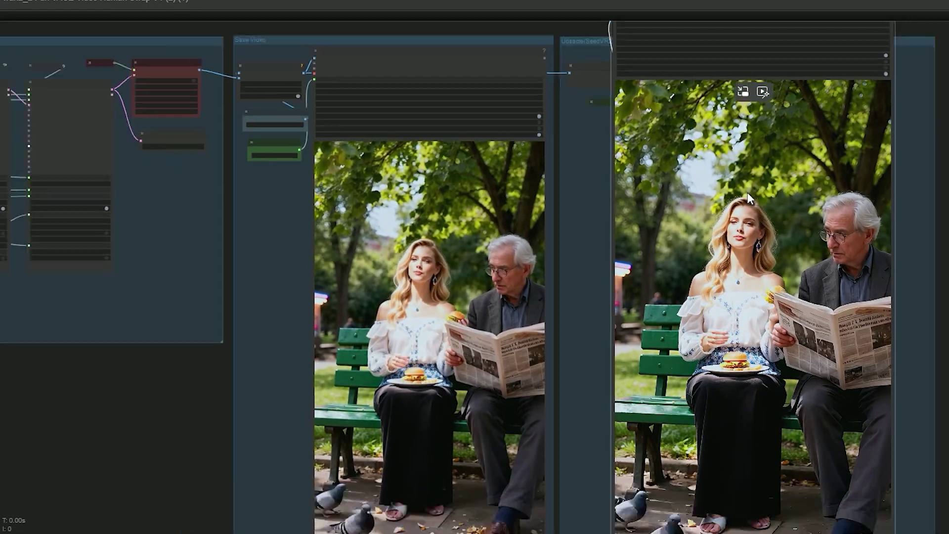
scroll(735, 237, up, 6)
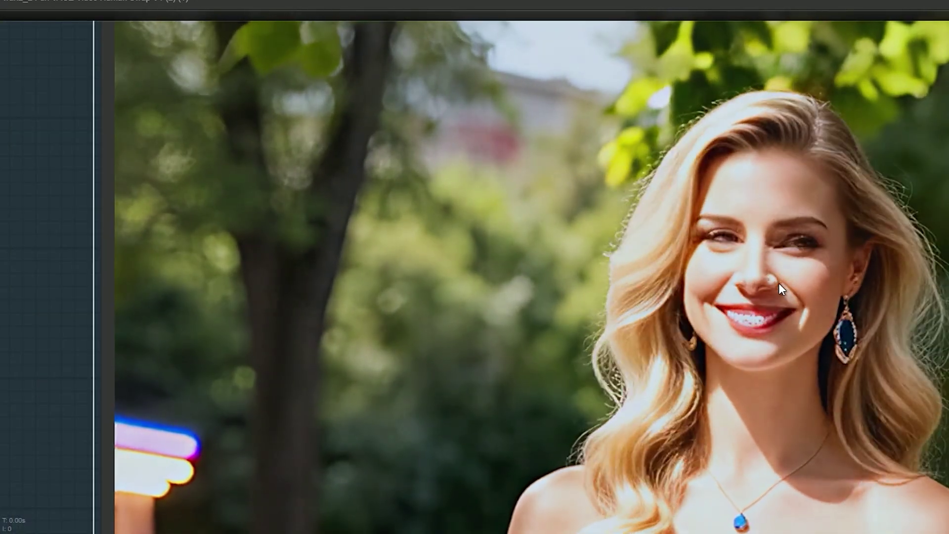
scroll(779, 283, down, 5)
scroll(779, 282, down, 6)
scroll(517, 262, up, 6)
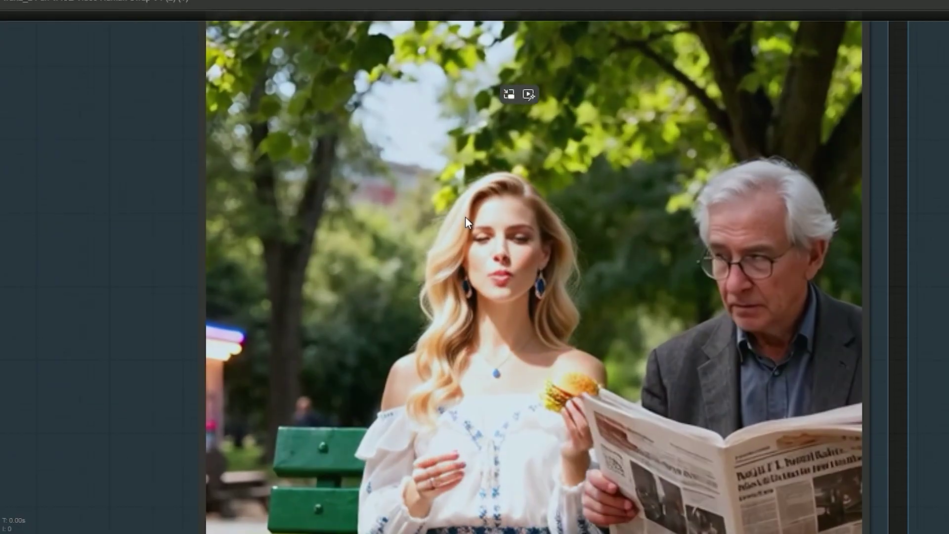
scroll(472, 227, up, 8)
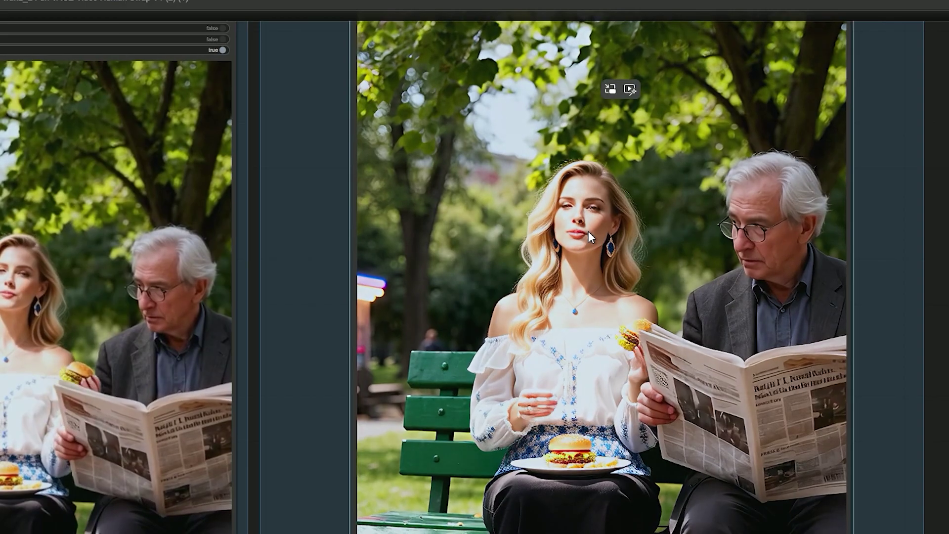
scroll(588, 230, down, 4)
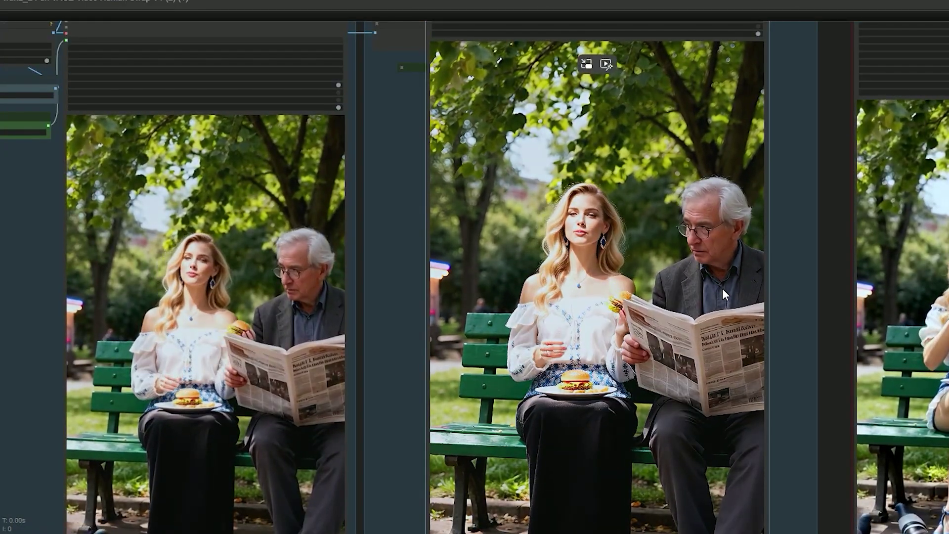
Review the Load Video settings of the walking-woman clip and the Block Swap, VACE and model loader nodes.
scroll(722, 289, down, 5)
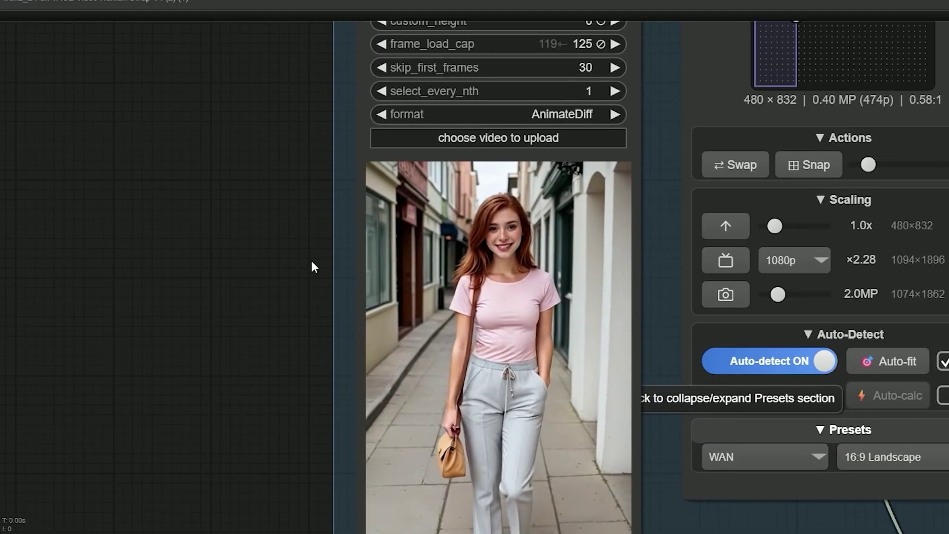
scroll(311, 261, down, 3)
drag(286, 269, 312, 253)
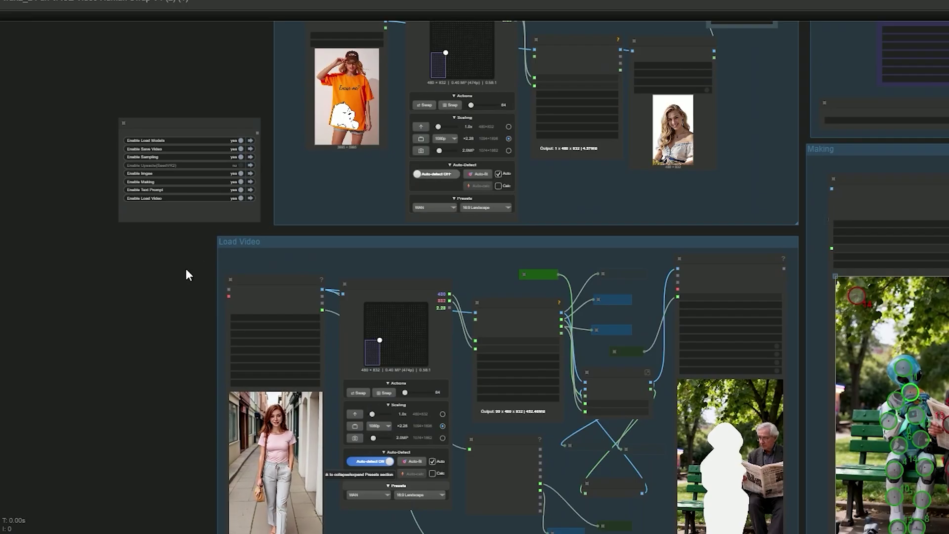
drag(186, 275, 241, 270)
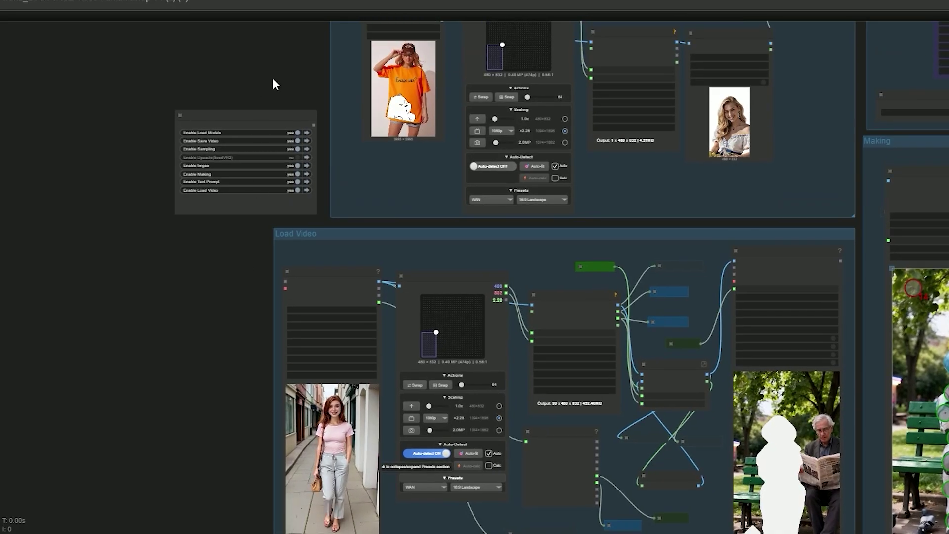
click(343, 452)
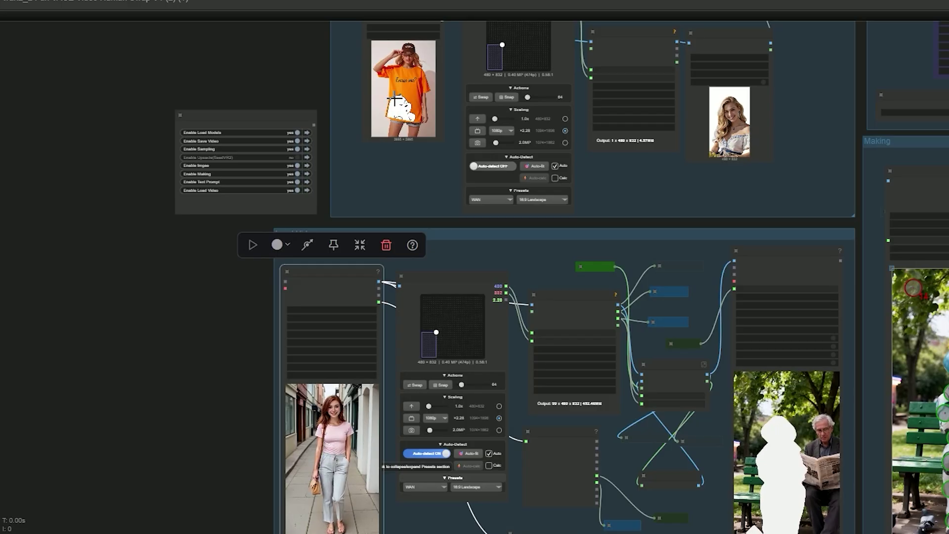
Disable the Load Models, Save Video and Sampling groups in the Fast Groups Bypasser.
drag(197, 102, 332, 253)
scroll(333, 282, up, 6)
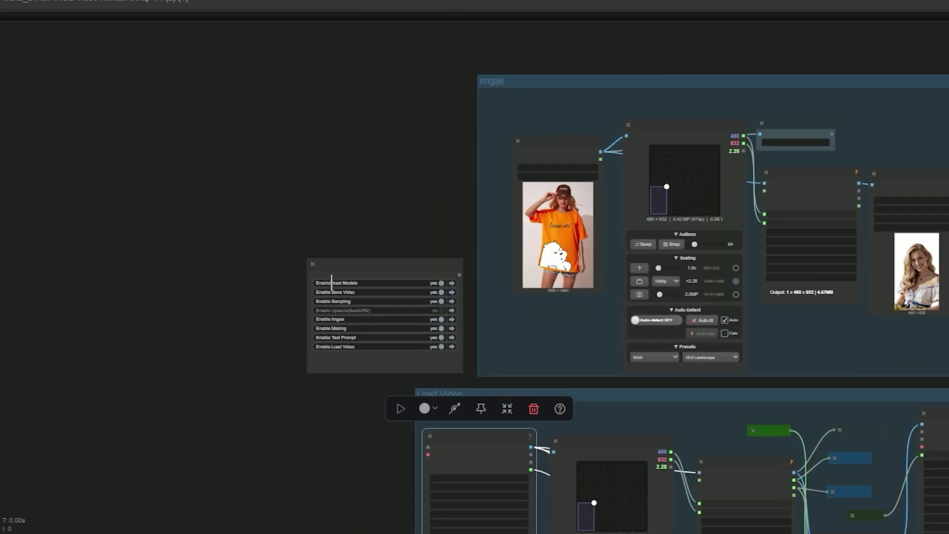
drag(369, 184, 260, 123)
scroll(218, 196, up, 3)
click(445, 203)
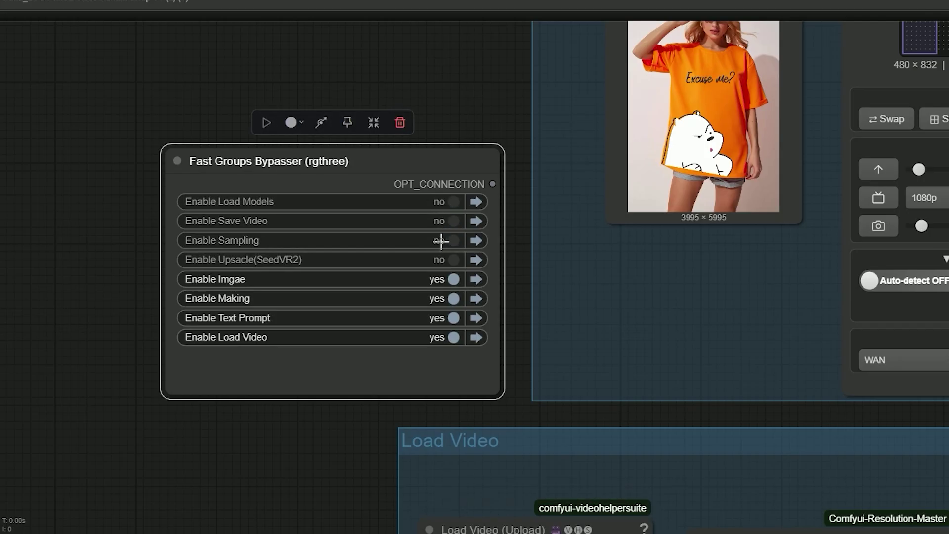
Run the enabled groups to segment the walking woman, and move the uppermost positive mask point up to her face.
scroll(270, 367, down, 6)
drag(277, 453, 112, 212)
scroll(112, 208, down, 5)
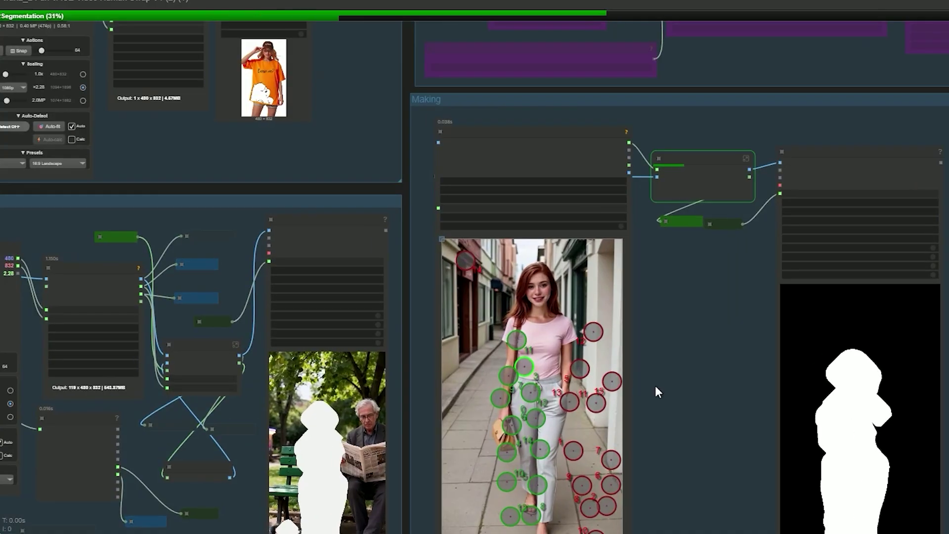
drag(656, 388, 679, 342)
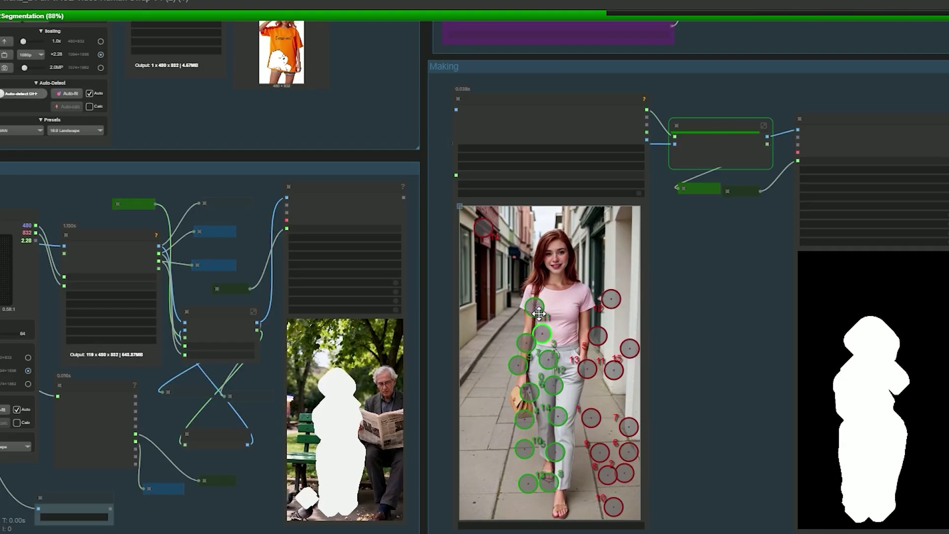
drag(534, 307, 554, 252)
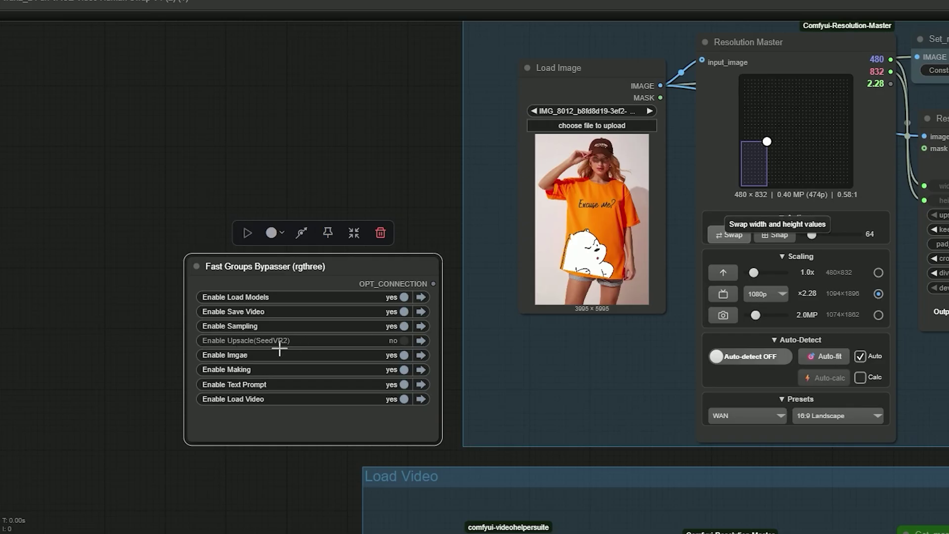
Examine the character-swapped street video in the Save Video group against the source clip, mask and reference image.
scroll(279, 348, down, 6)
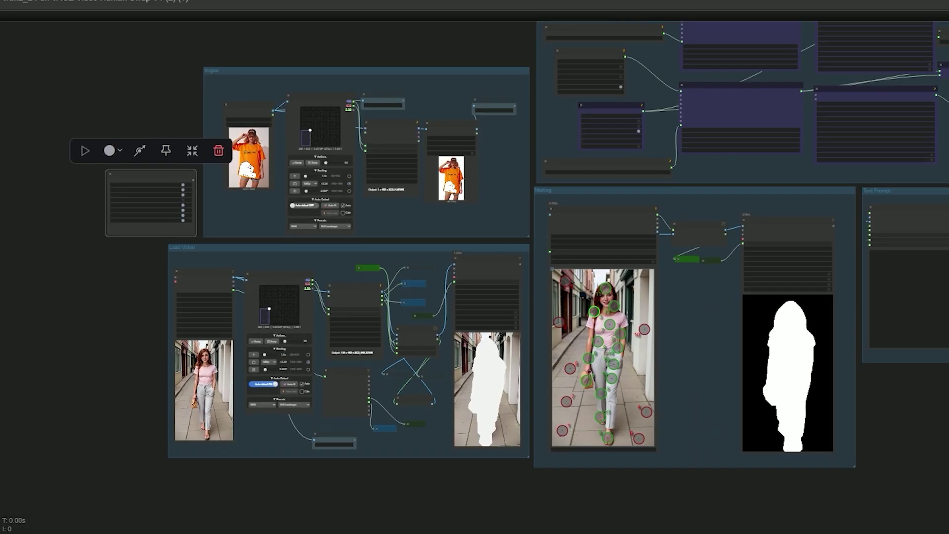
drag(939, 408, 282, 411)
scroll(449, 399, up, 1)
drag(835, 369, 354, 409)
scroll(583, 374, up, 3)
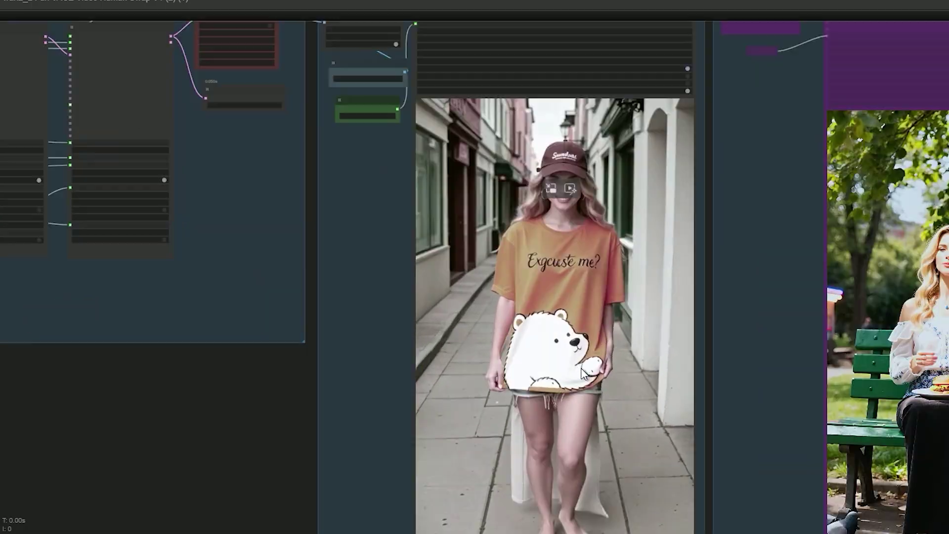
scroll(582, 373, up, 1)
scroll(582, 373, down, 3)
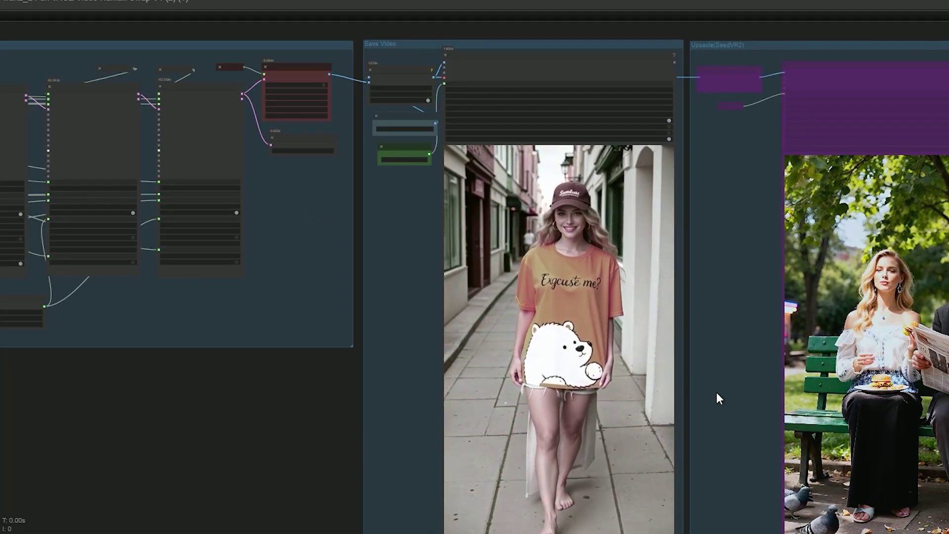
scroll(717, 393, down, 2)
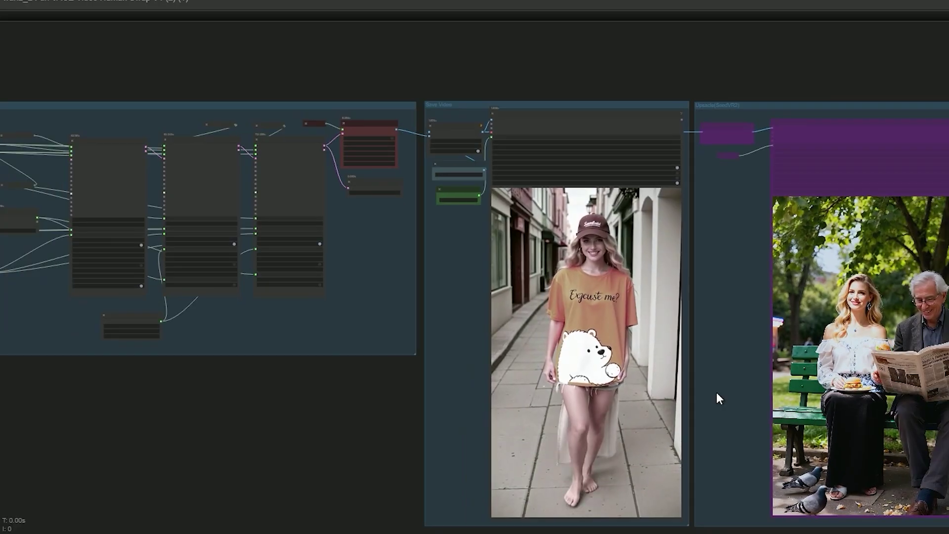
scroll(716, 393, down, 1)
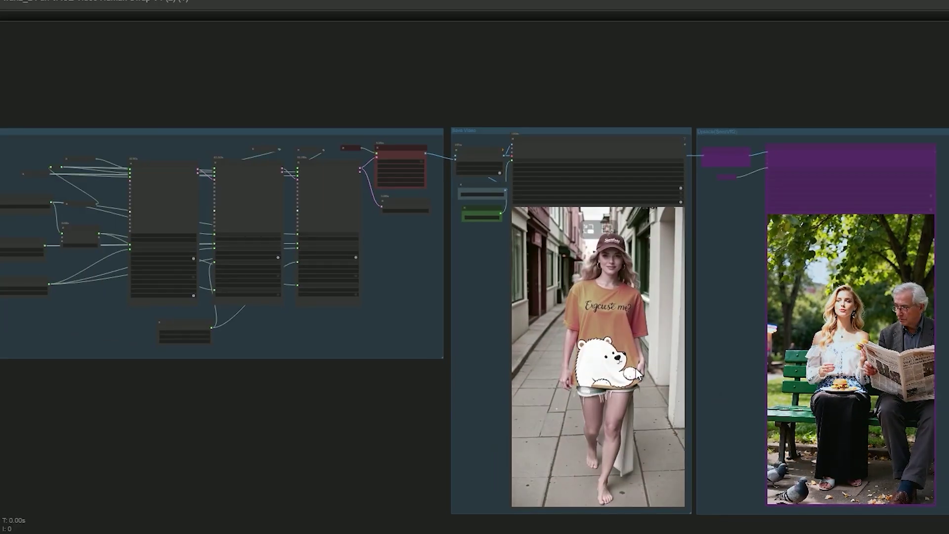
Examine the character-swapped street video in the Save Video group, checking the shirt lettering, bear print, shorts and feet.
mouse_move(639, 366)
scroll(622, 354, up, 10)
scroll(542, 378, down, 3)
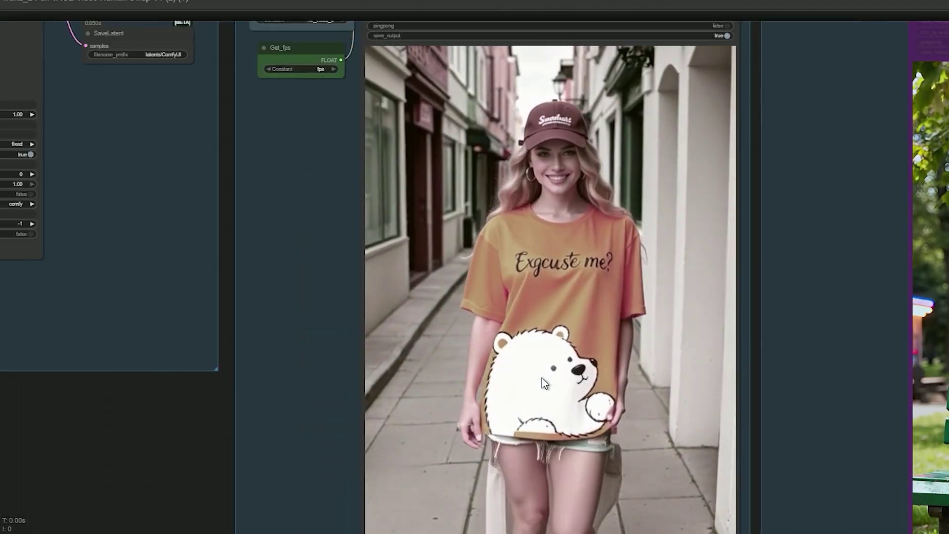
scroll(542, 378, down, 3)
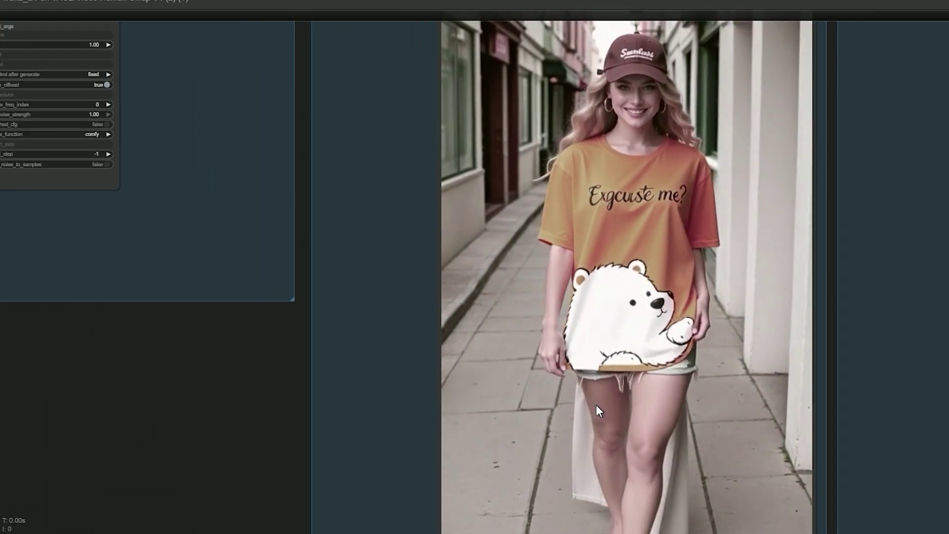
scroll(596, 405, down, 3)
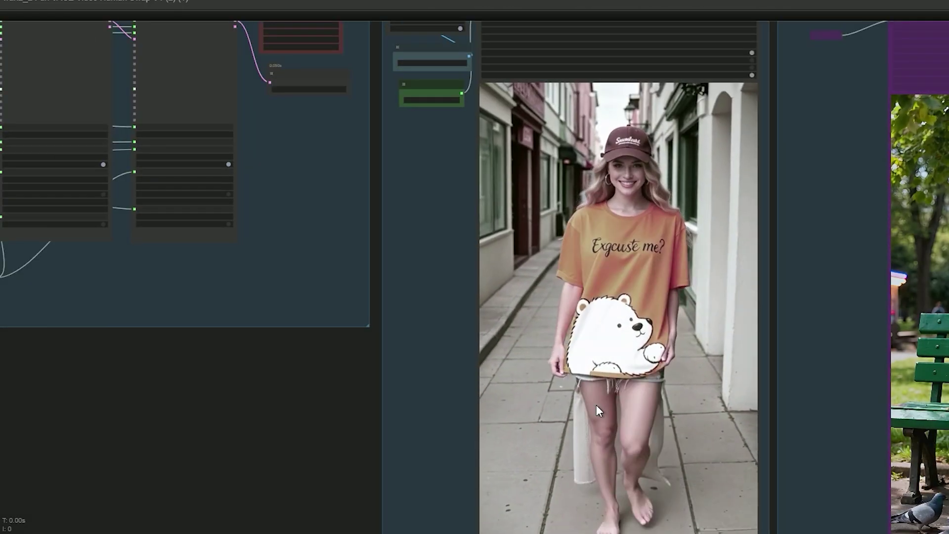
mouse_move(500, 326)
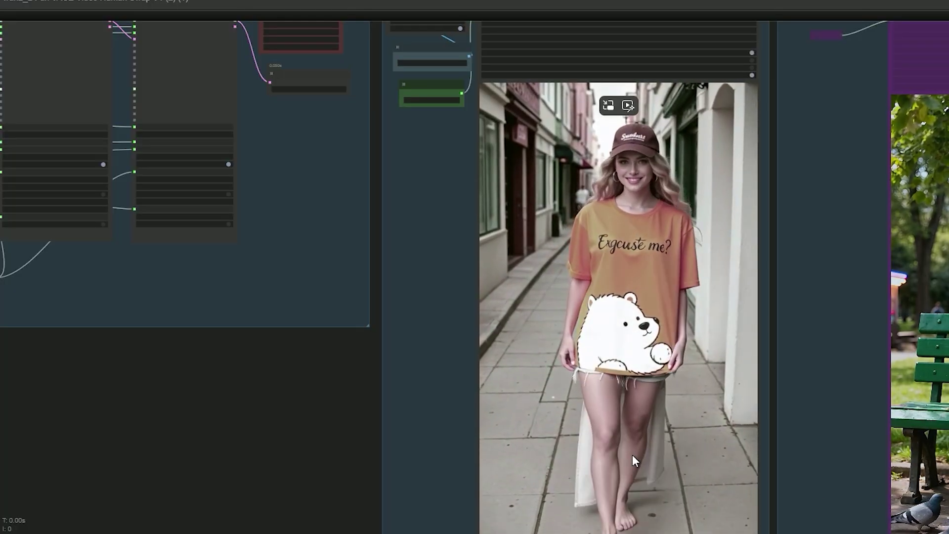
scroll(532, 477, down, 2)
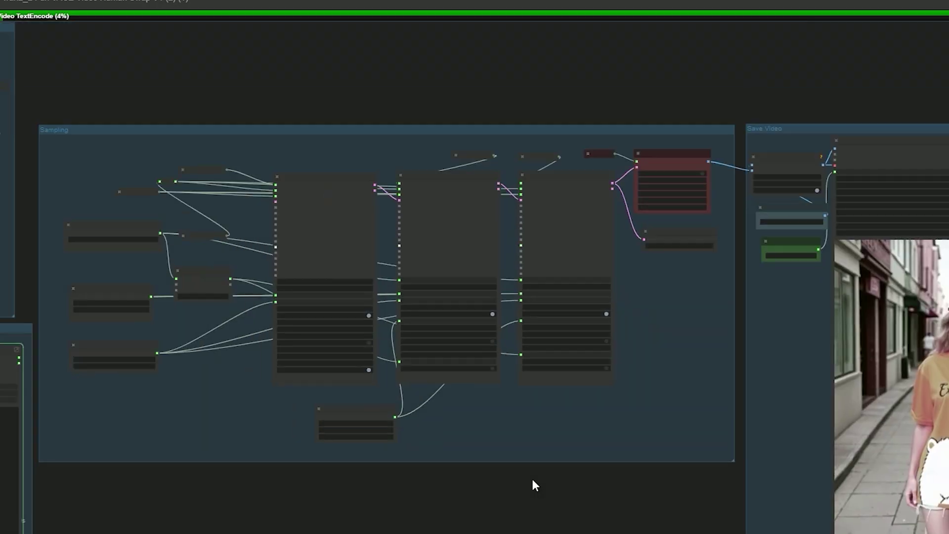
drag(532, 478, 564, 454)
drag(707, 437, 233, 358)
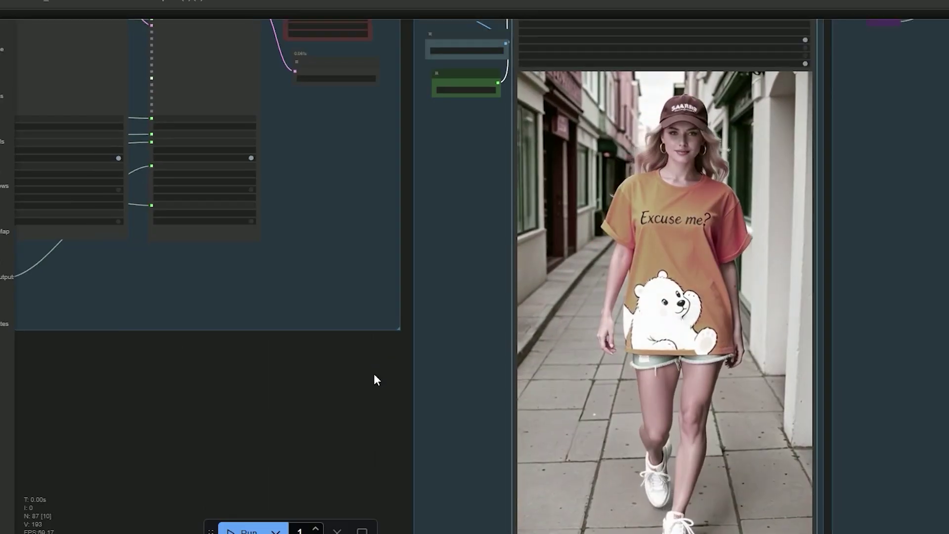
Inspect the version of the street video with white sneakers, checking its face, cap, shirt text and bear print up close.
drag(375, 375, 393, 315)
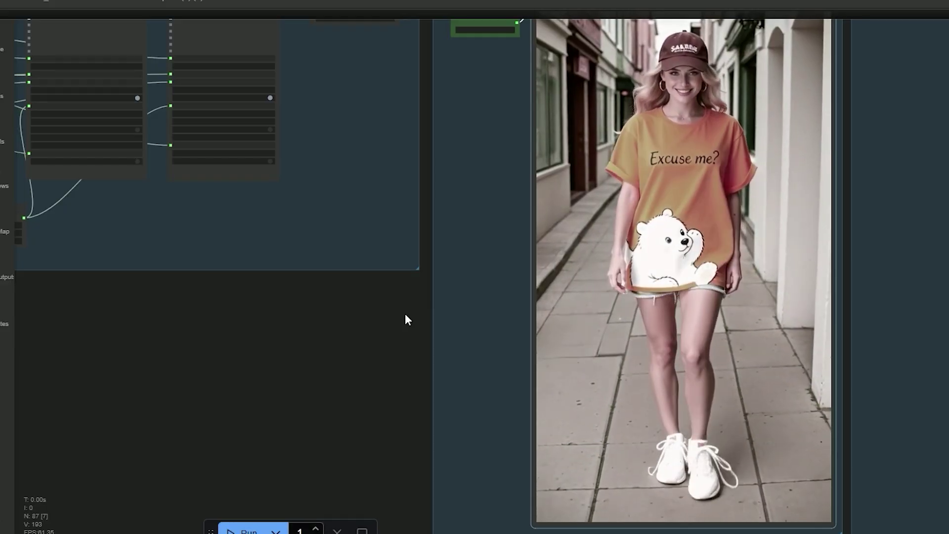
scroll(694, 215, up, 3)
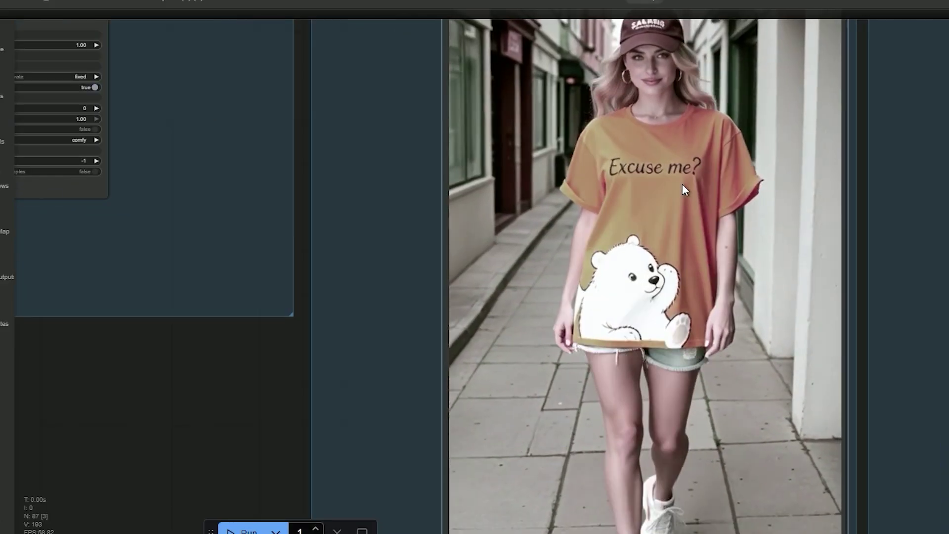
scroll(683, 186, down, 3)
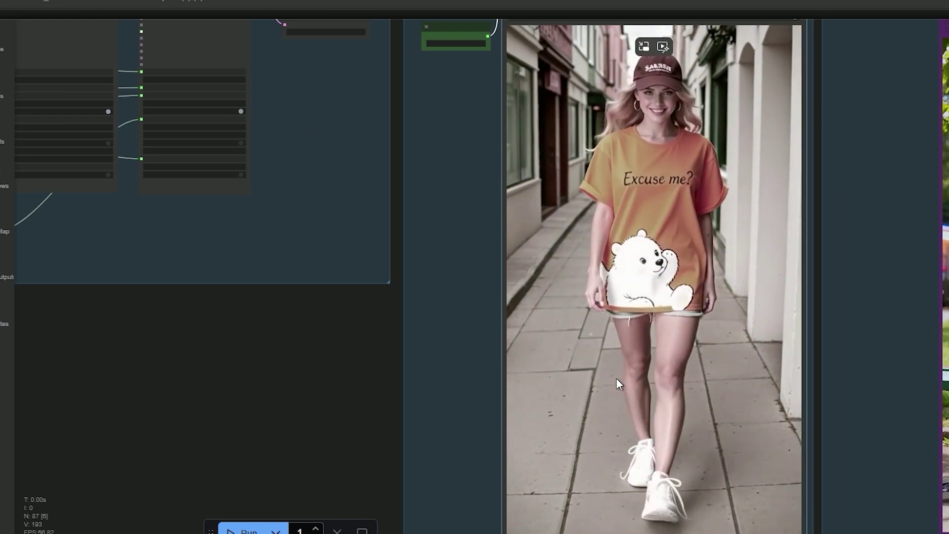
scroll(616, 377, down, 2)
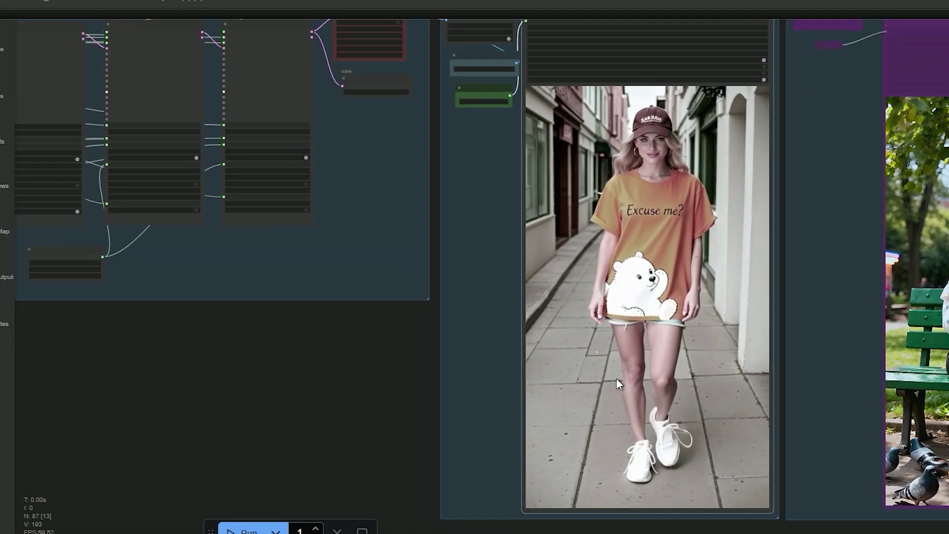
mouse_move(635, 290)
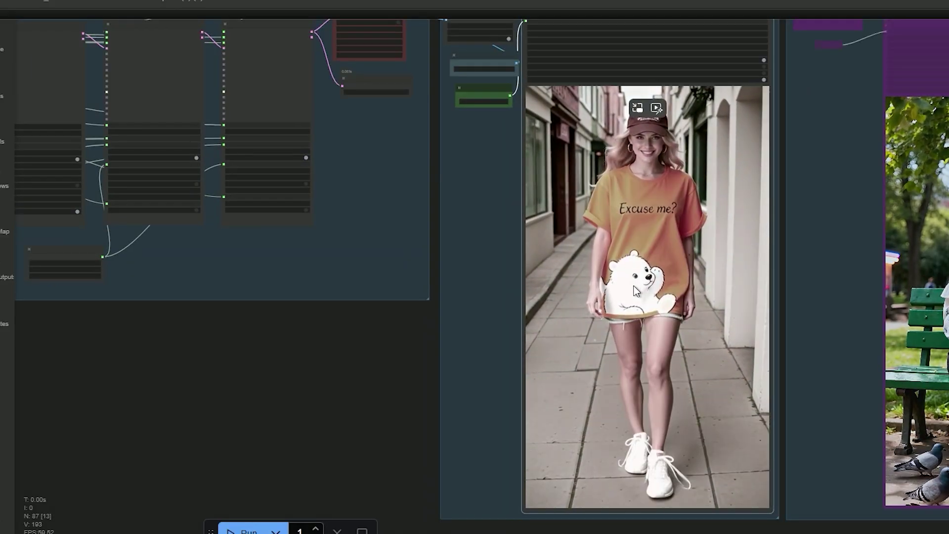
scroll(637, 290, down, 1)
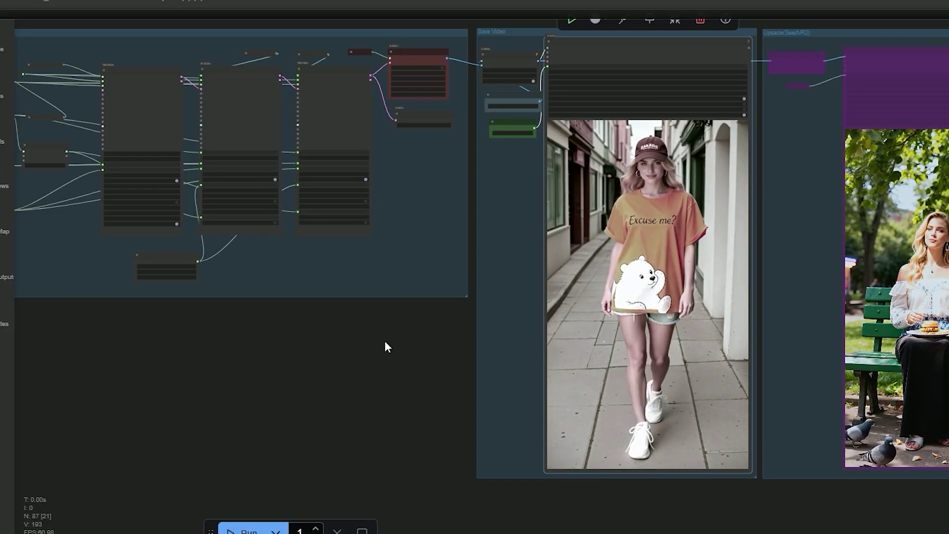
scroll(580, 314, up, 5)
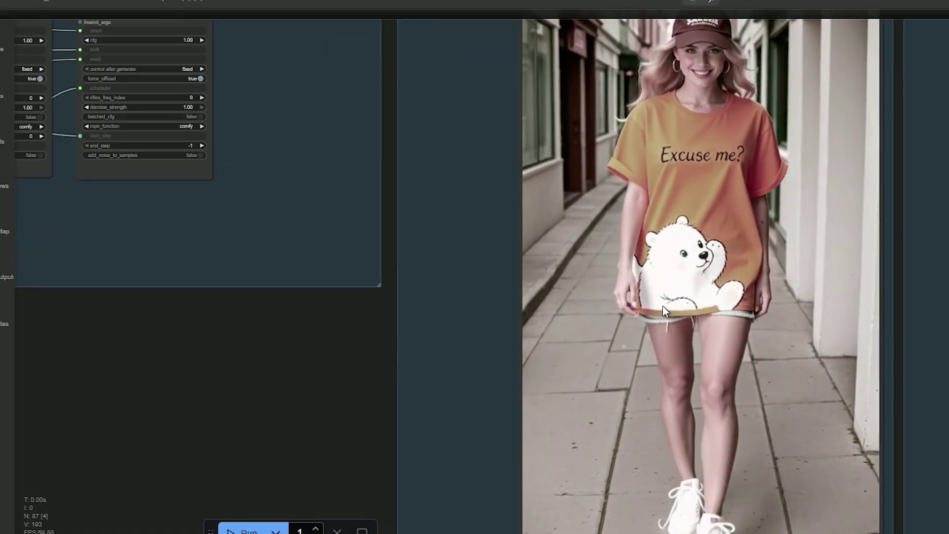
Bypass the first of the three large sampler nodes in the Sampling group and look over the Save Video result again.
scroll(647, 284, down, 4)
drag(340, 352, 595, 414)
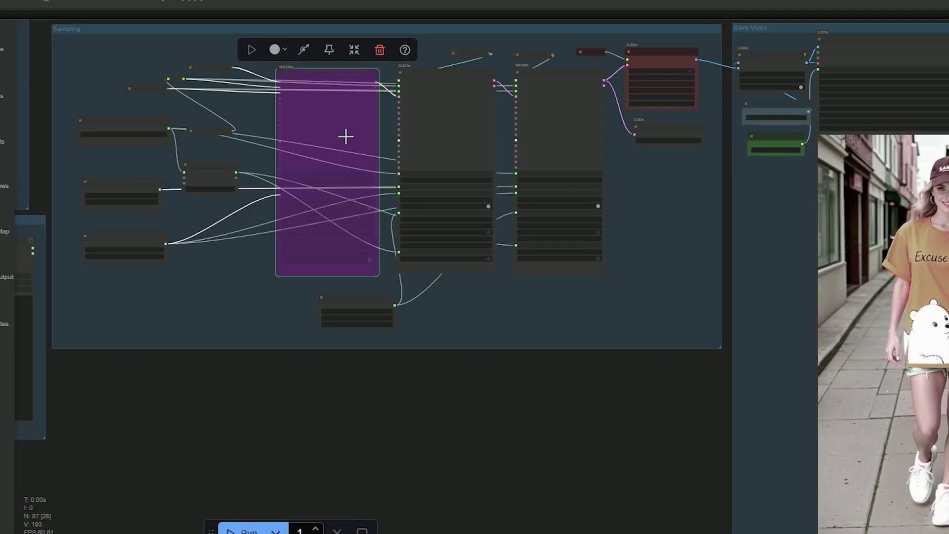
drag(786, 408, 604, 355)
scroll(755, 284, up, 5)
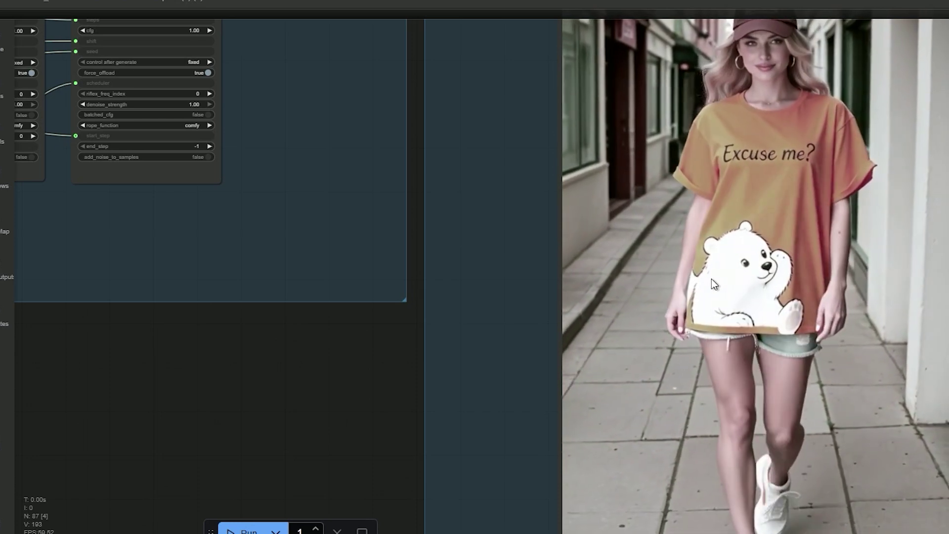
scroll(747, 285, down, 2)
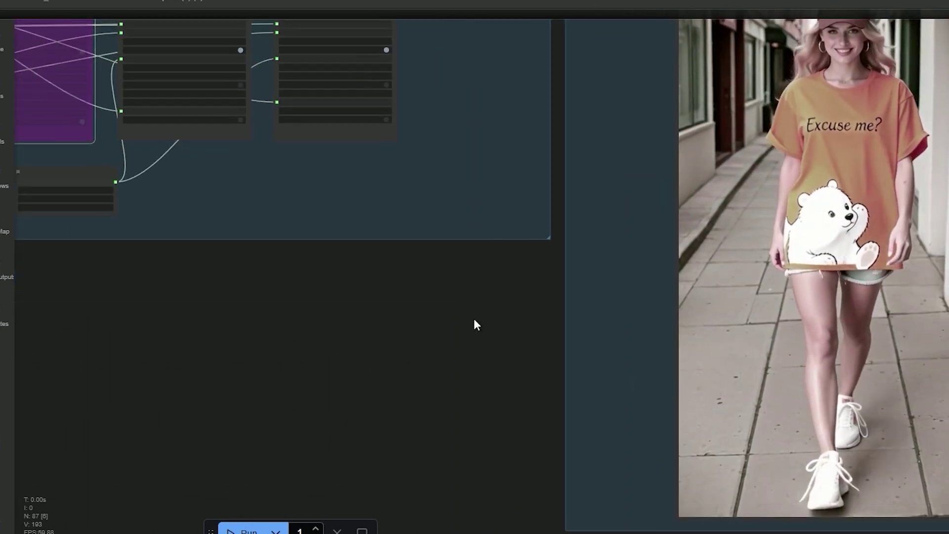